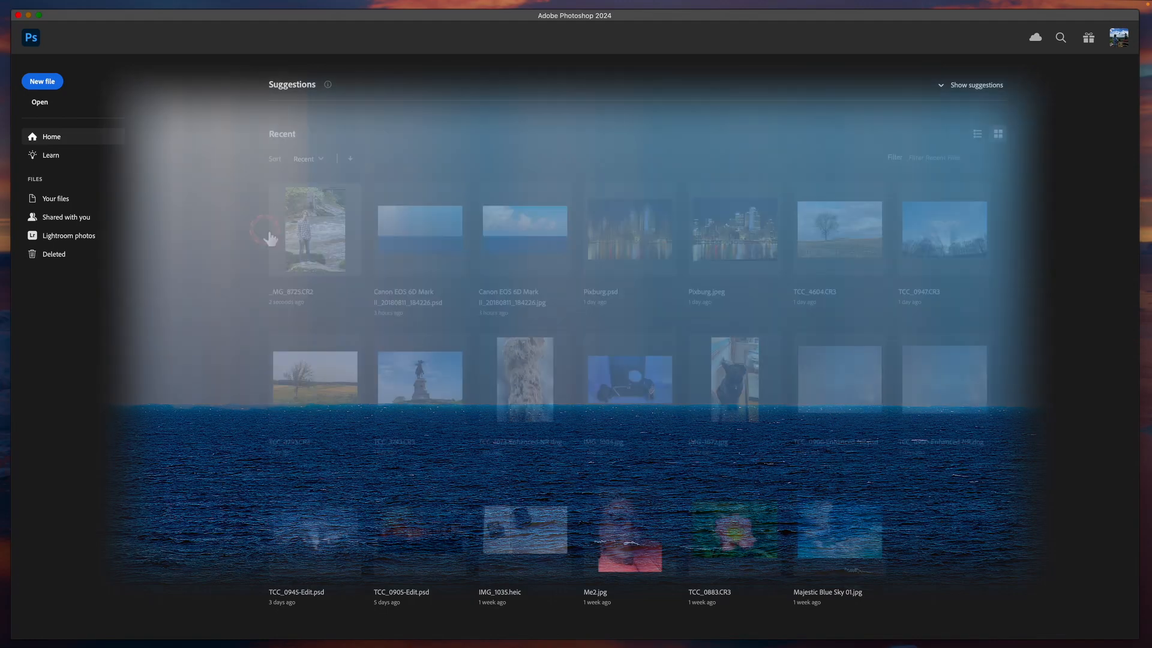
pyautogui.click(265, 232)
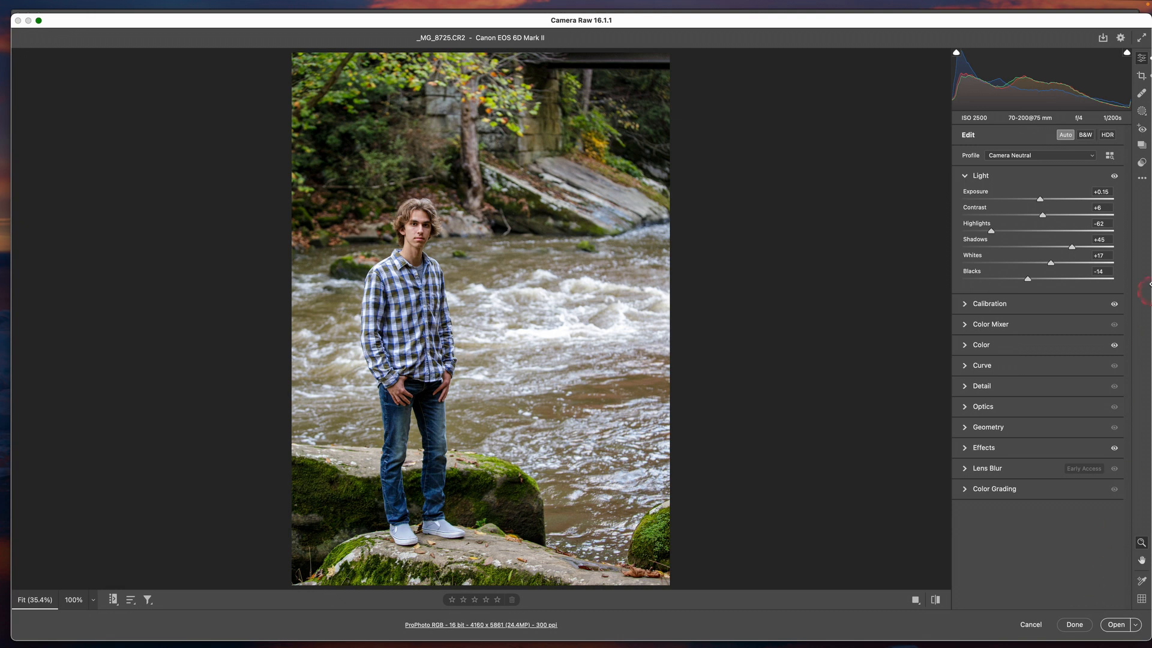
# Reset the raw photo to its default settings and crop off the red bridge strip along its upper edge
pyautogui.click(1142, 179)
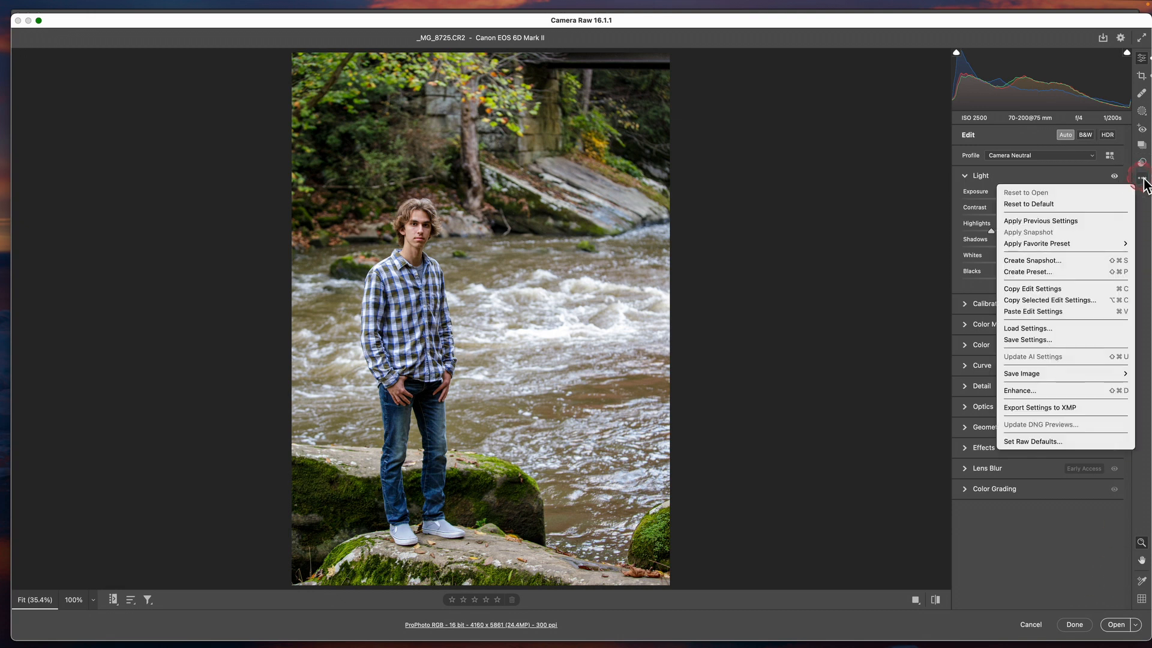
pyautogui.click(1069, 205)
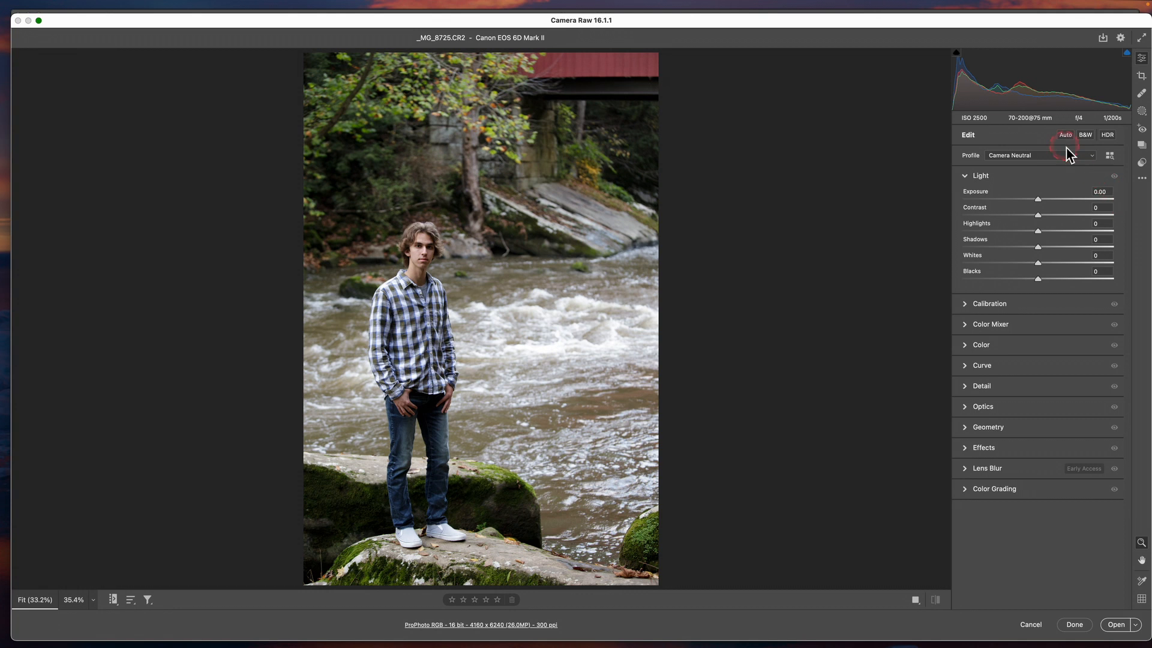
pyautogui.click(1142, 77)
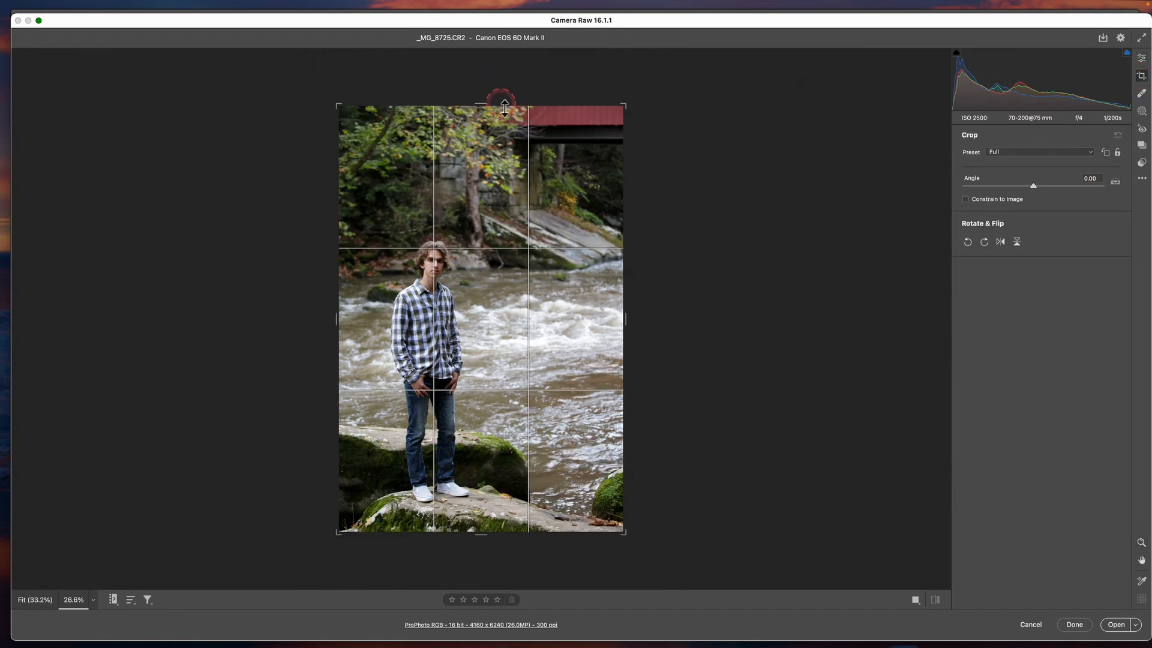
pyautogui.moveTo(491, 109); pyautogui.dragTo(491, 125)
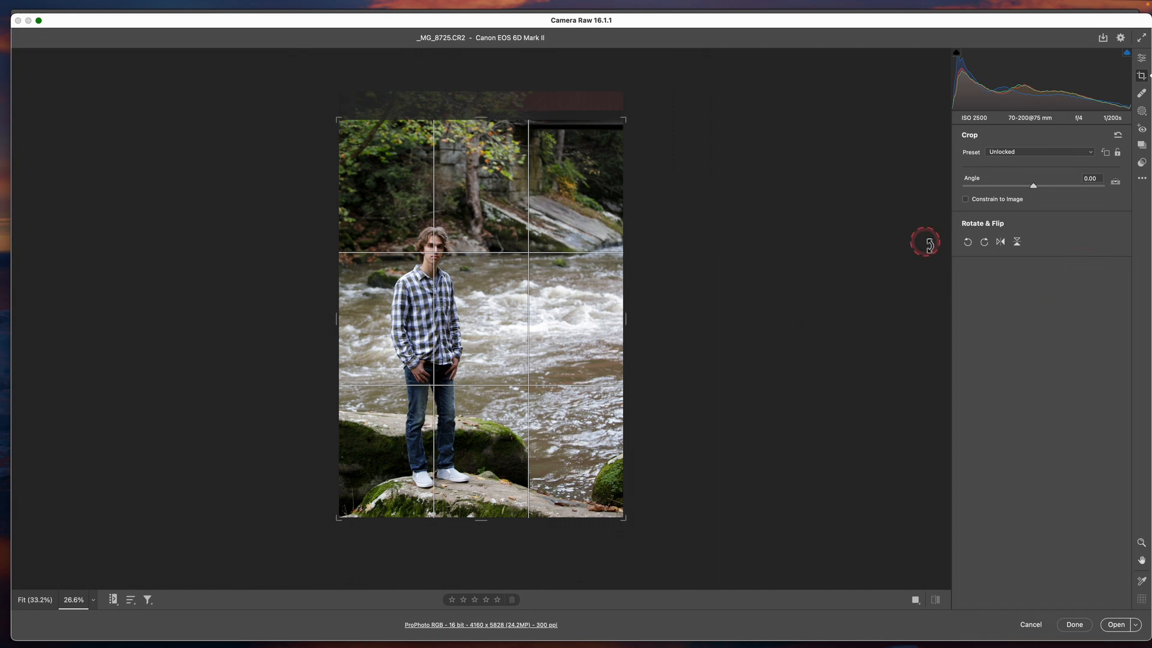
pyautogui.press('o')
pyautogui.press('o')
pyautogui.press('Return')
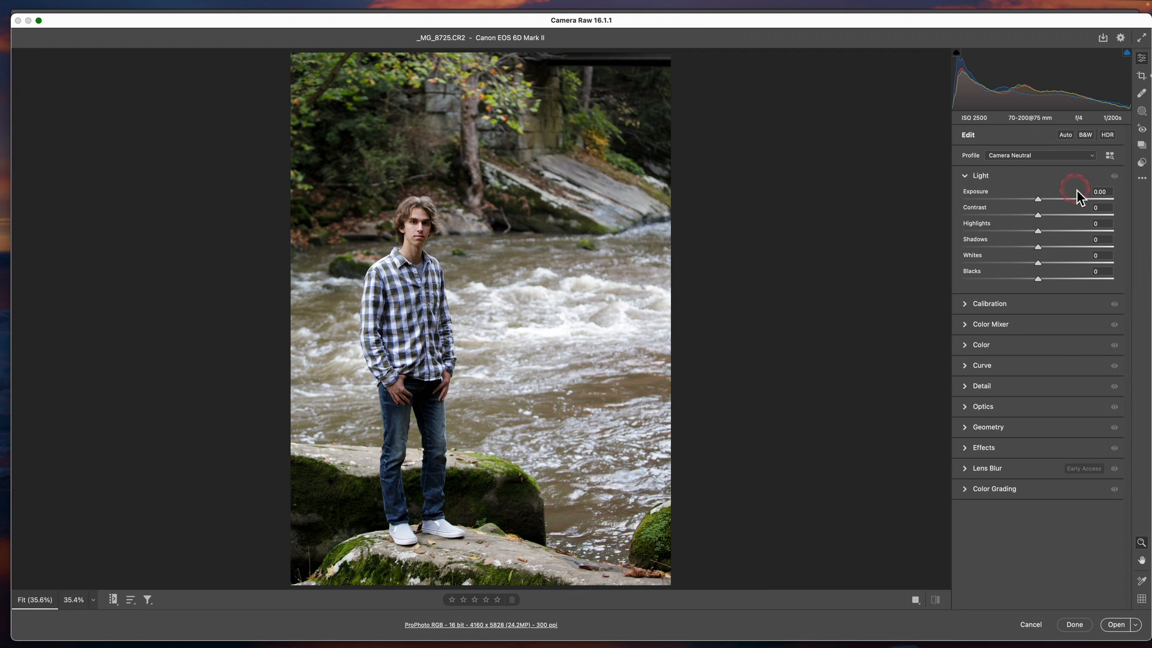
# Apply the automatic light adjustments to the raw photo and open it in Photoshop as a normal image
pyautogui.click(1066, 135)
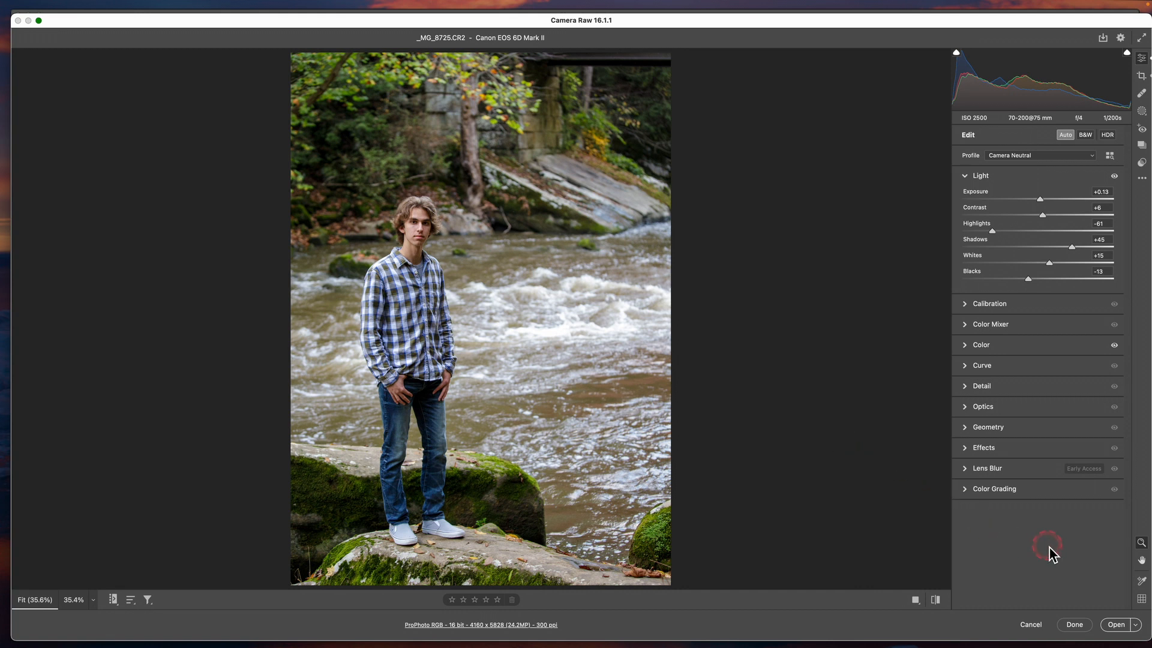
pyautogui.click(1117, 625)
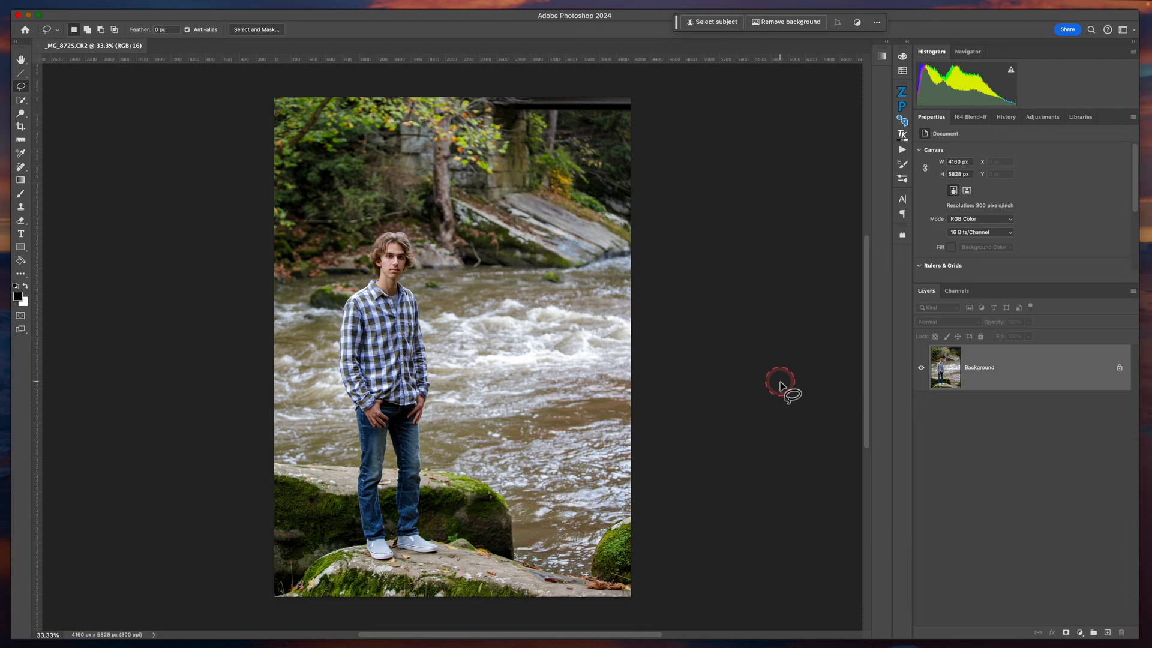
pyautogui.press('h')
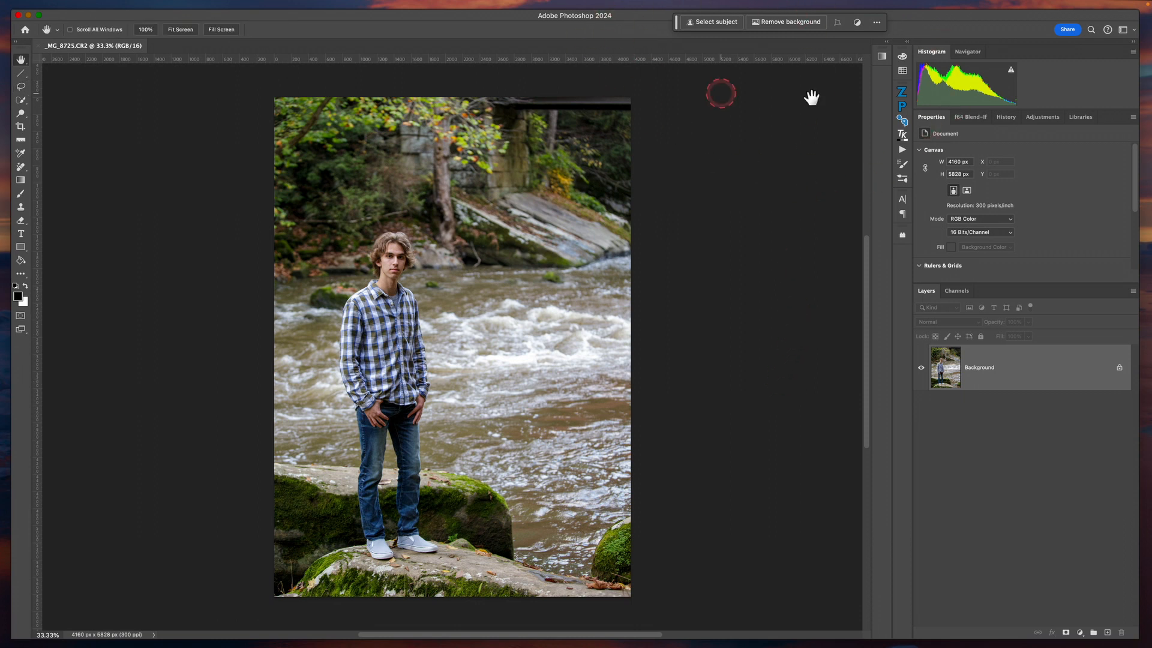
pyautogui.click(878, 23)
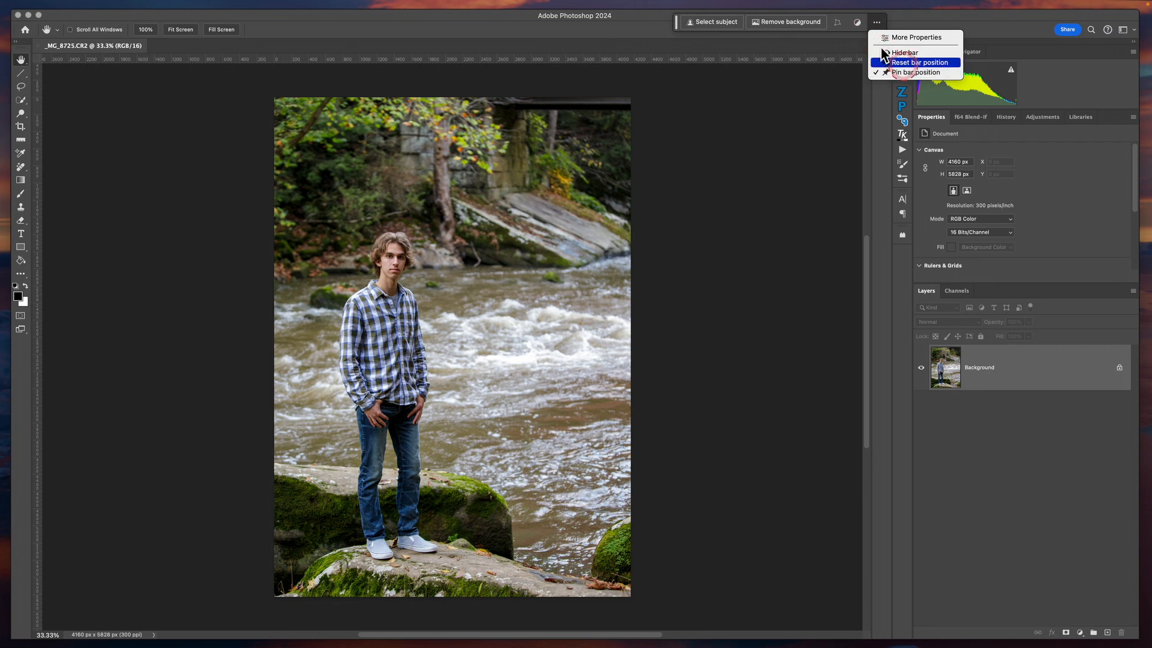
pyautogui.click(880, 24)
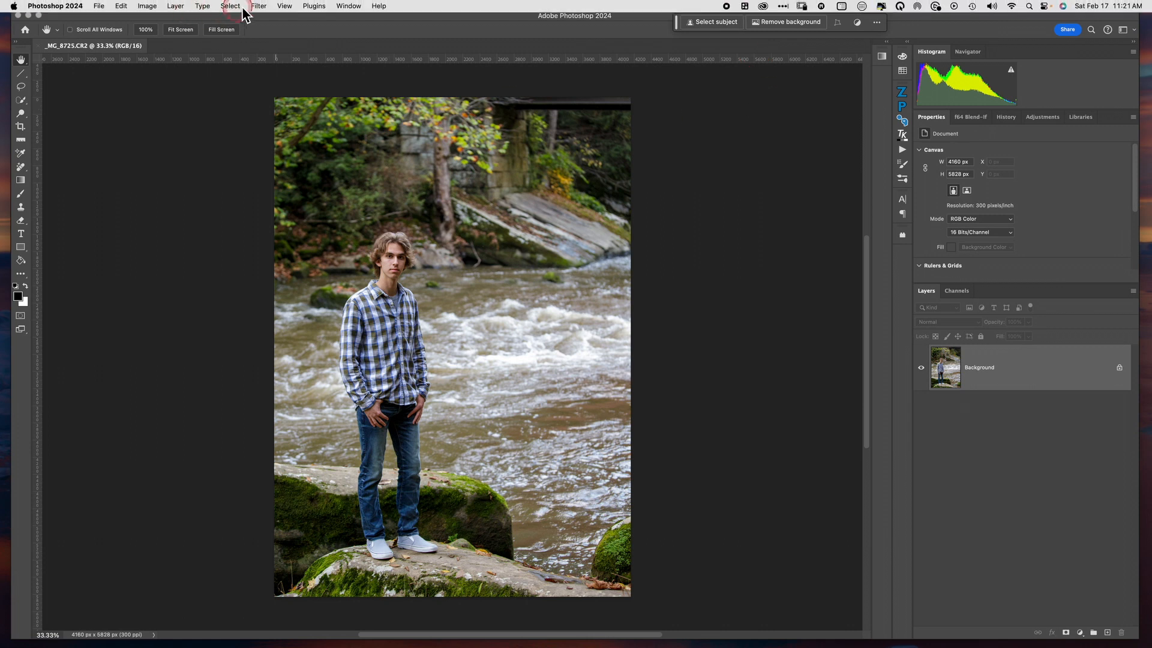
# Select the young man on the rock with the automatic Subject selection
pyautogui.click(230, 6)
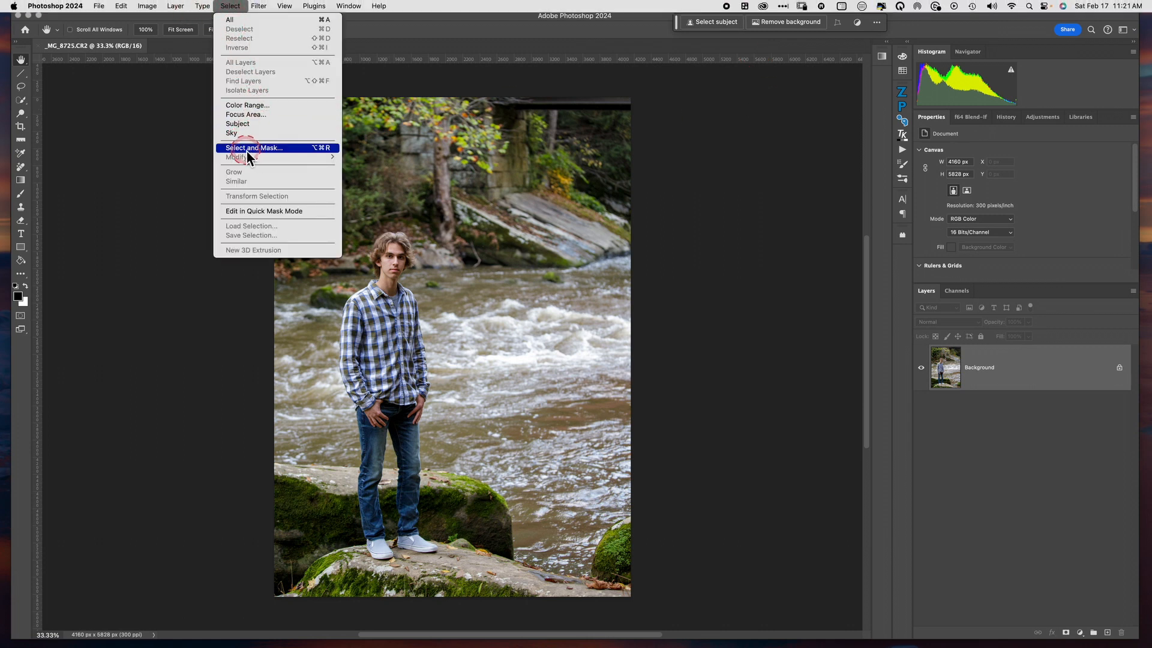
pyautogui.moveTo(148, 7)
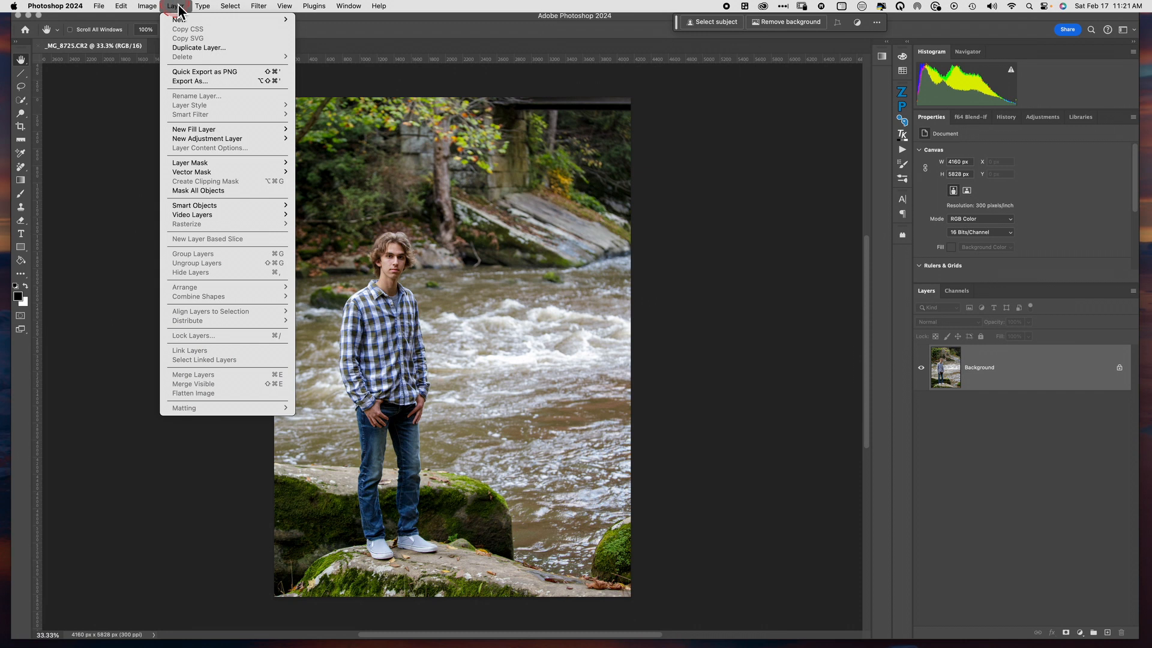
pyautogui.moveTo(230, 10)
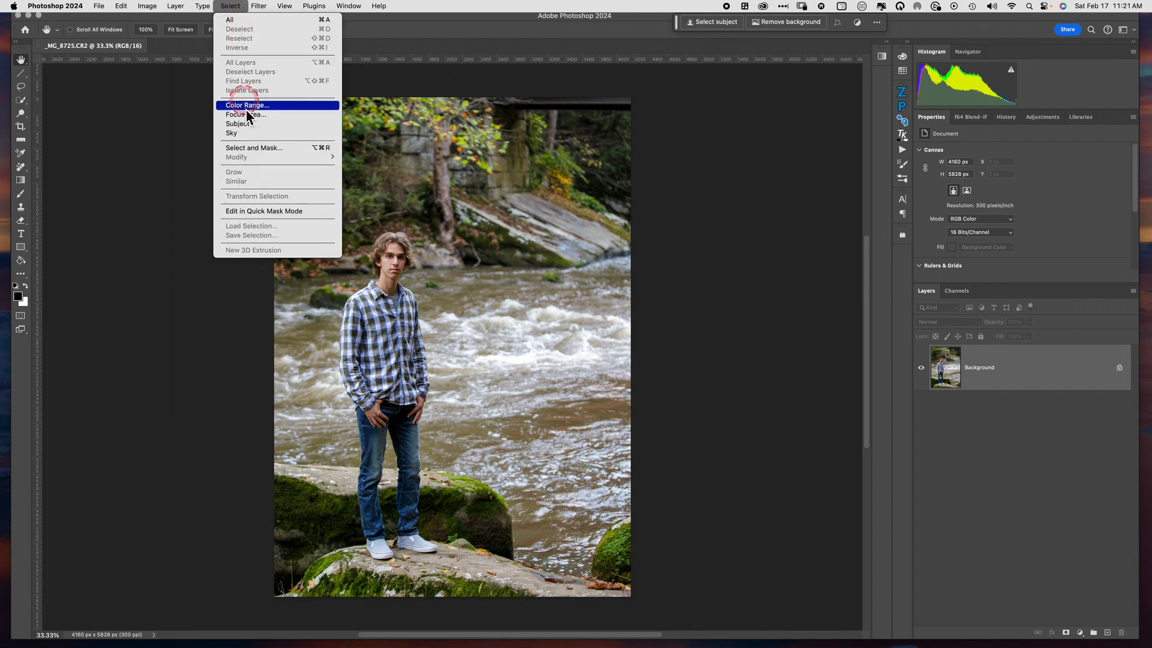
pyautogui.click(261, 124)
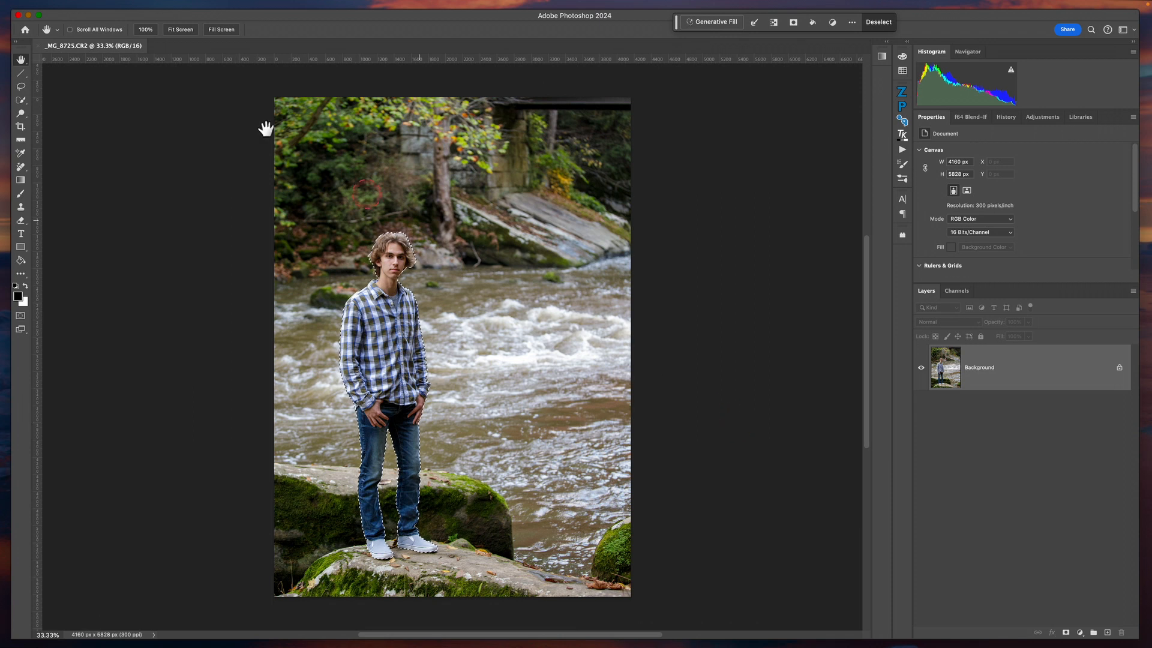
# Refine the subject selection in Select and Mask with Decontaminate Colors enabled and output it to a New Layer
pyautogui.moveTo(180, 4)
pyautogui.click(229, 9)
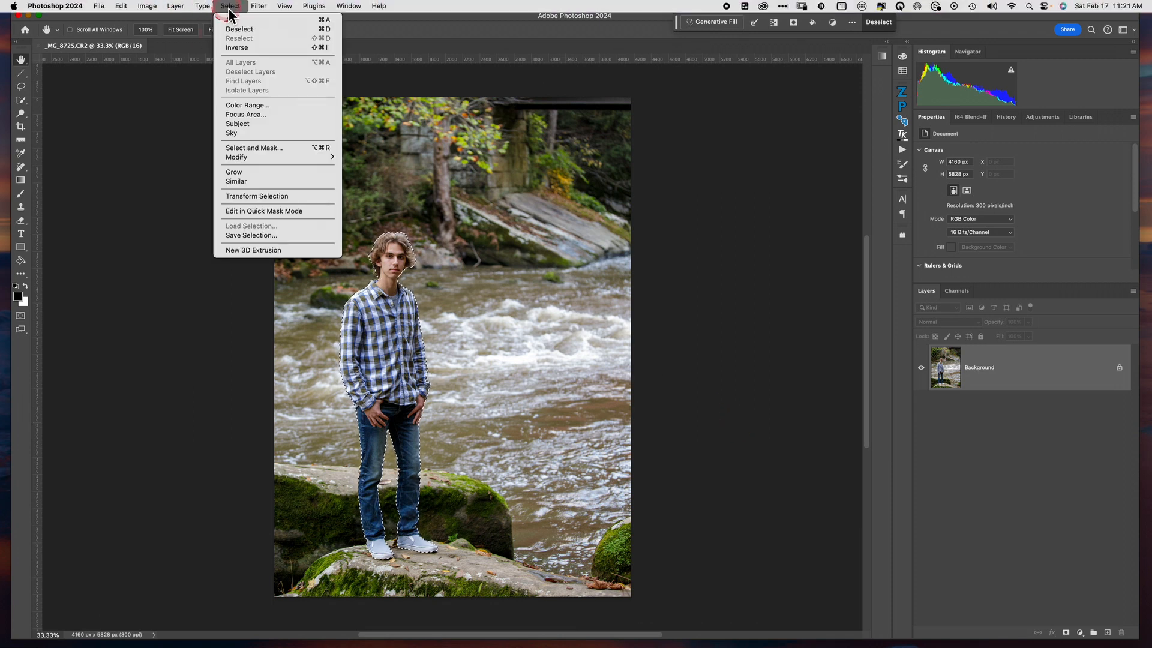
pyautogui.click(267, 149)
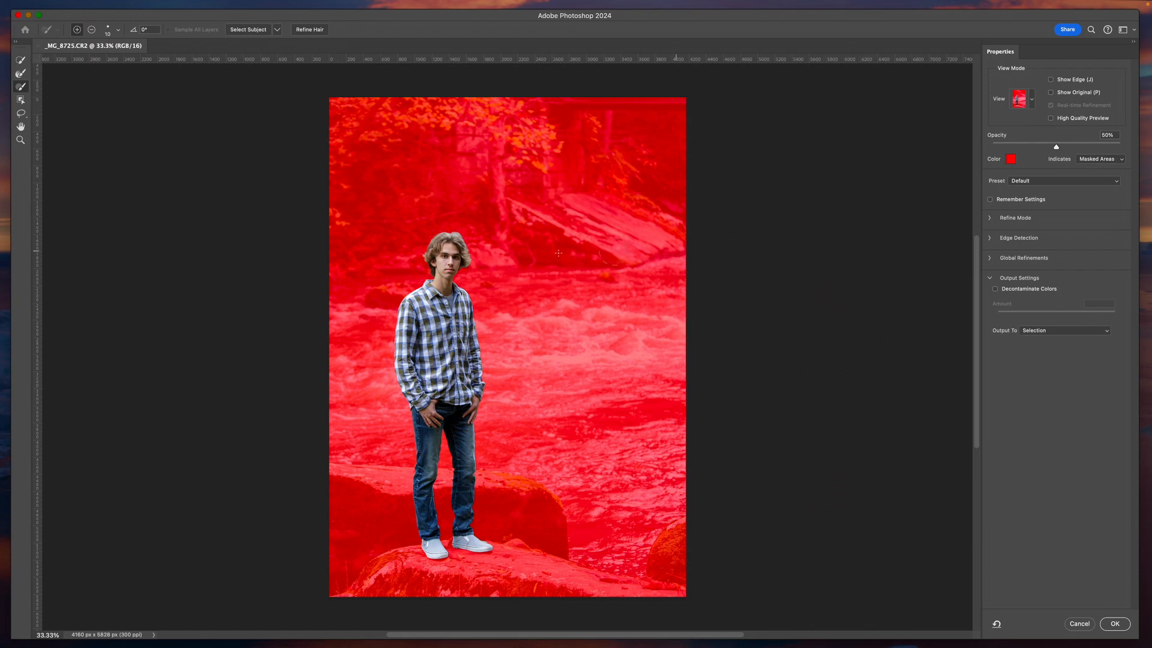
pyautogui.click(996, 290)
pyautogui.click(1056, 331)
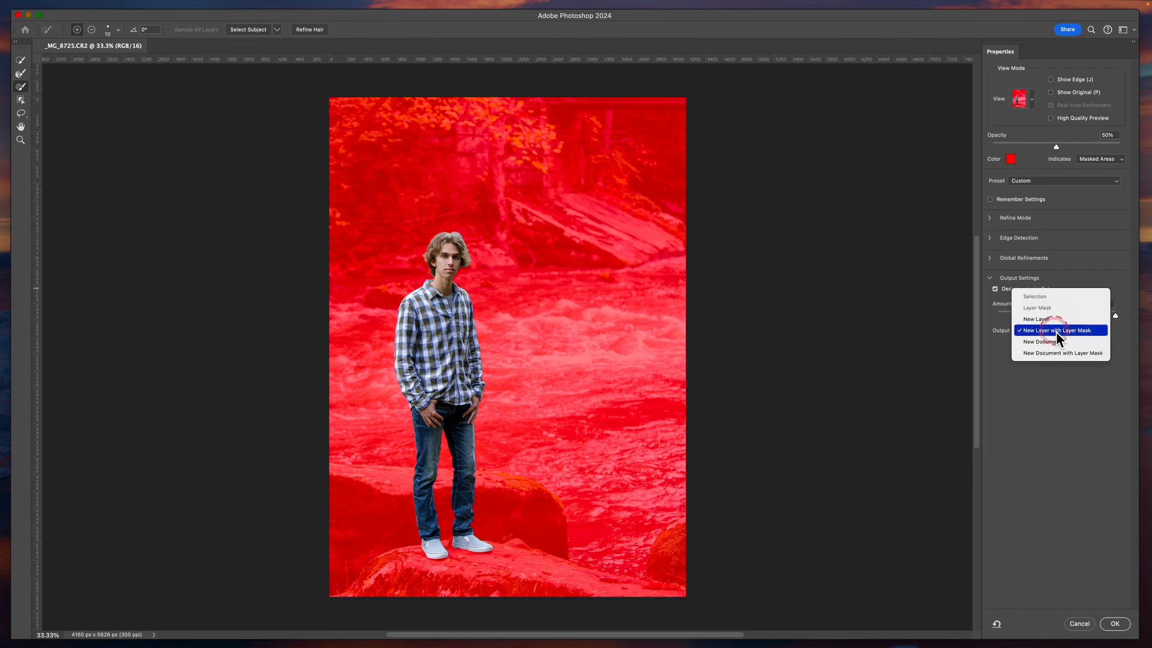
pyautogui.click(1037, 320)
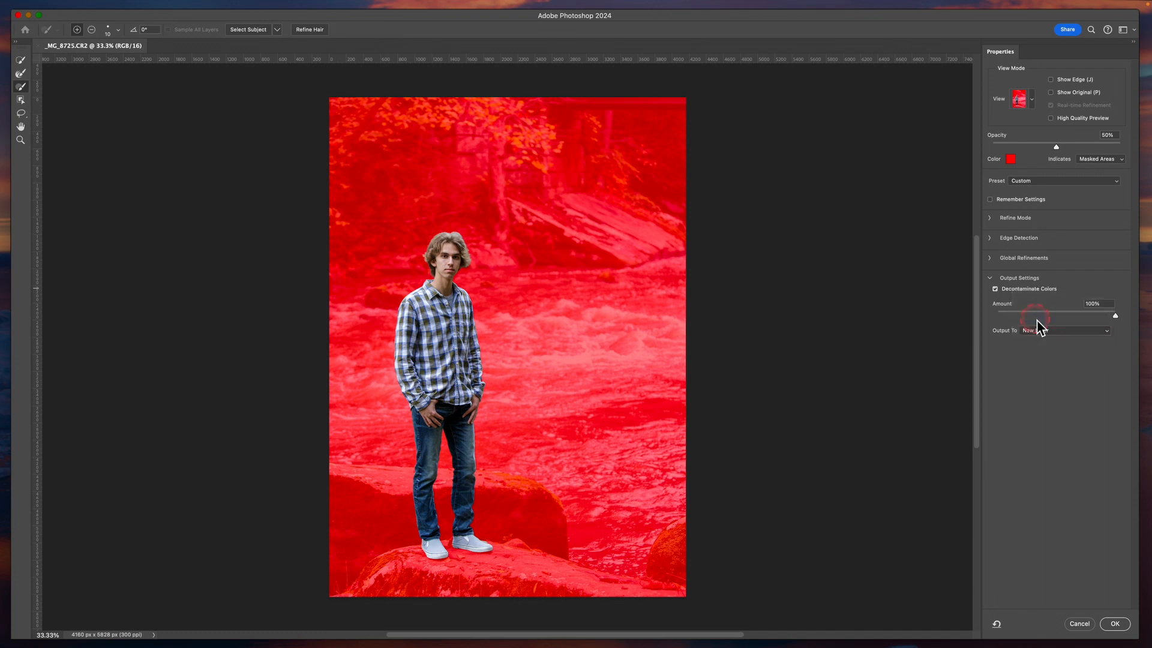
pyautogui.click(1116, 625)
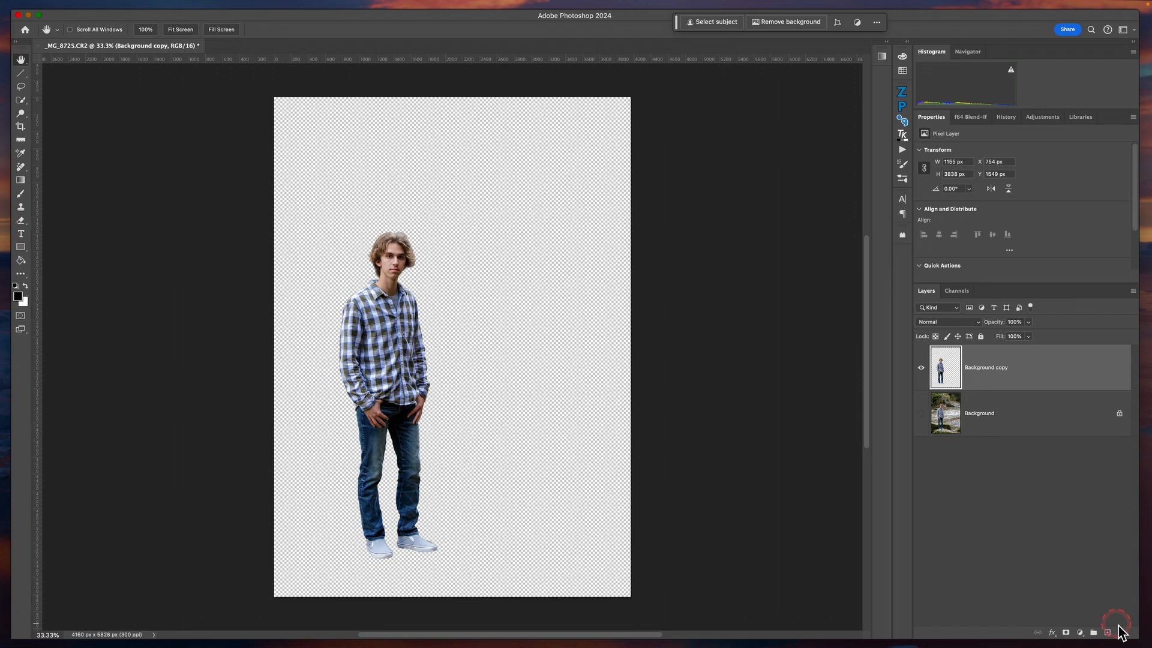
# Show the Background layer, hide the Background copy cutout, and make Background the active layer
pyautogui.click(832, 311)
pyautogui.click(1055, 412)
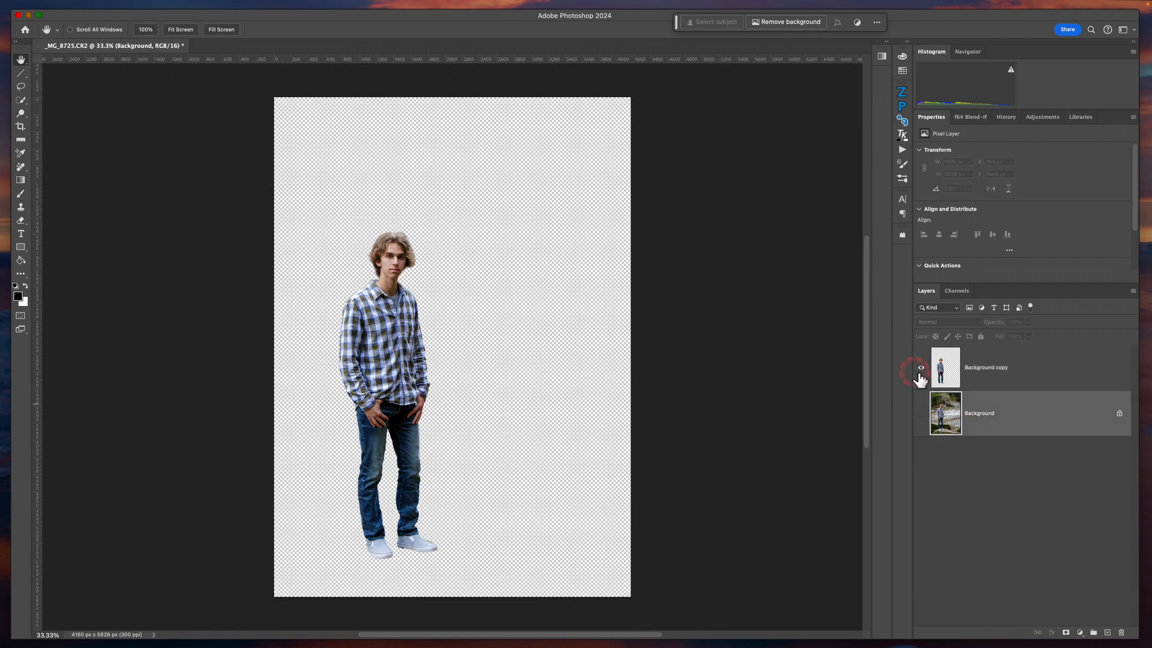
pyautogui.click(922, 413)
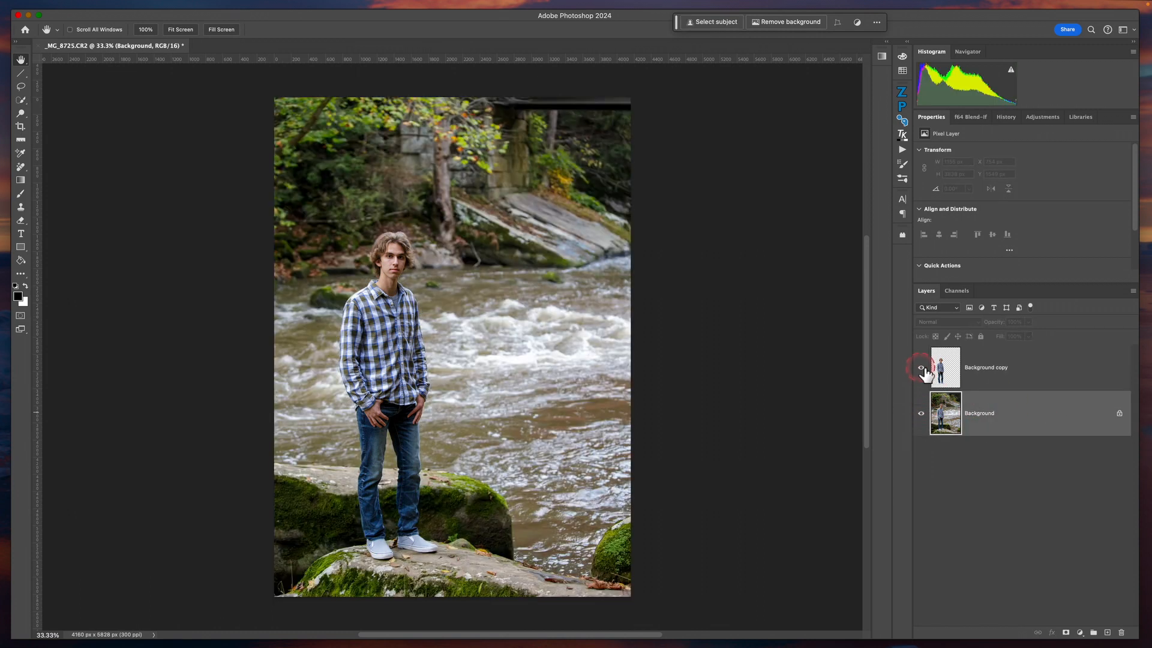
pyautogui.click(922, 367)
pyautogui.click(1038, 375)
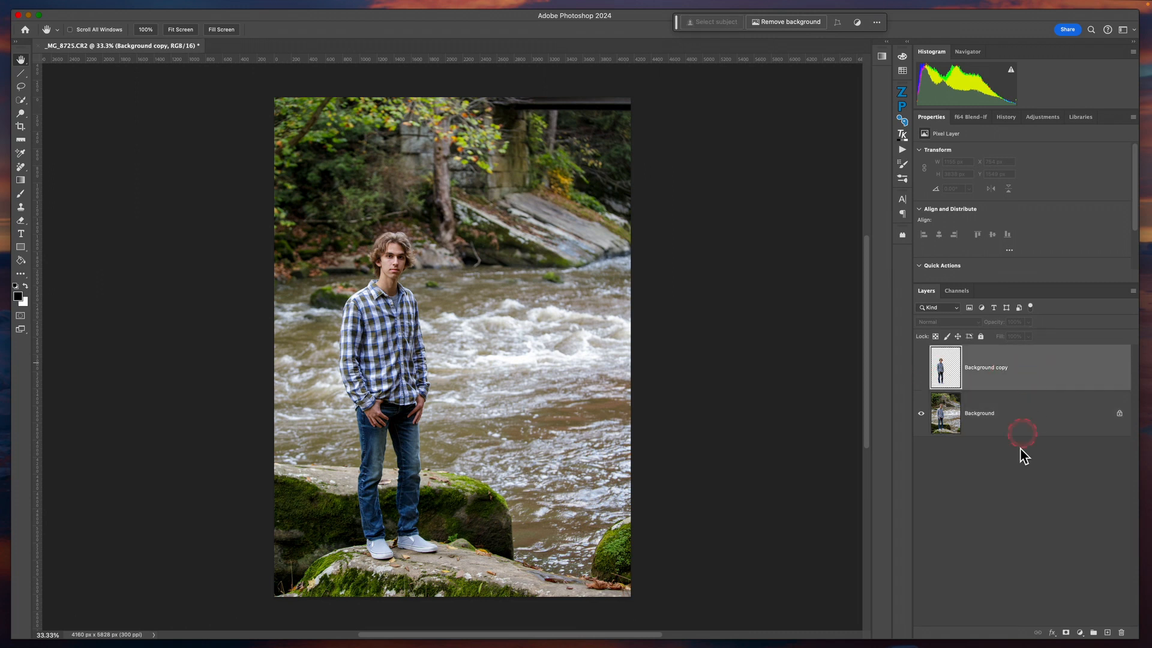
pyautogui.click(1023, 423)
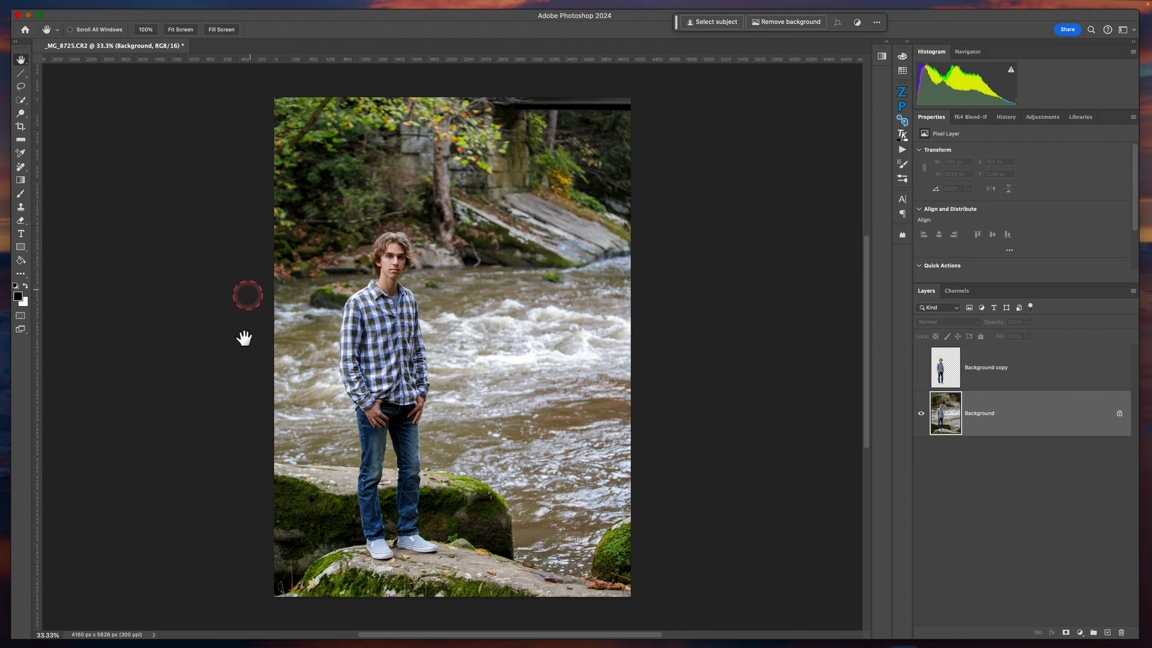
# Draw a loose freehand Lasso selection around the whole young man, leaving a margin of river and rock
pyautogui.click(699, 490)
pyautogui.click(346, 235)
pyautogui.moveTo(159, 314); pyautogui.dragTo(183, 278)
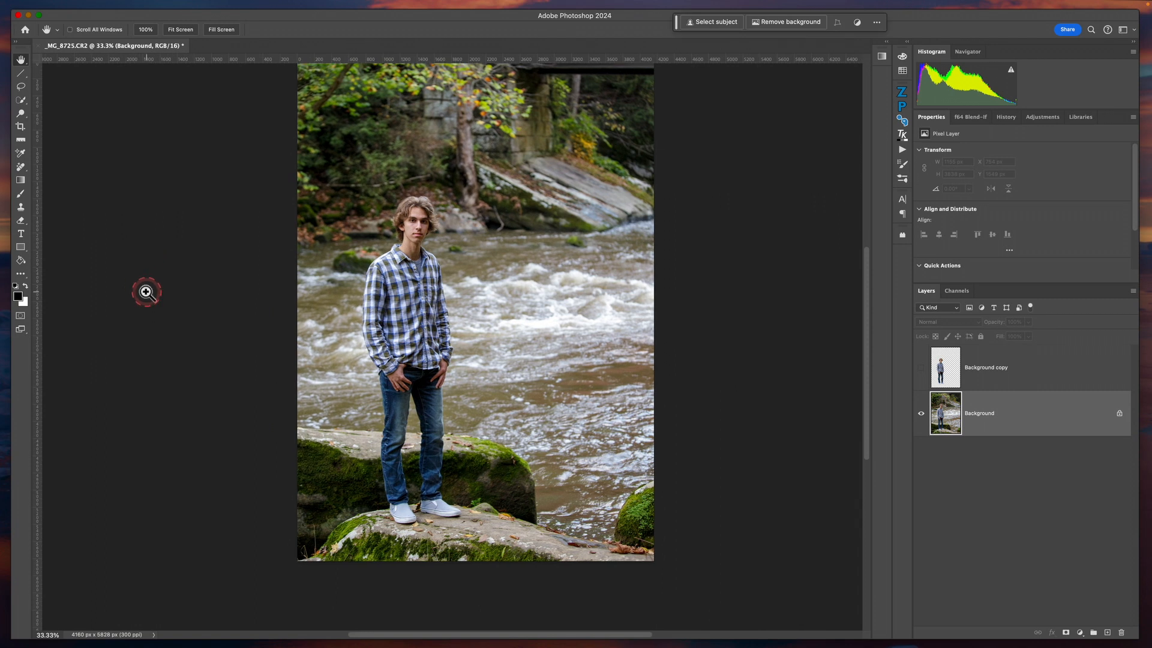
pyautogui.press('super+0')
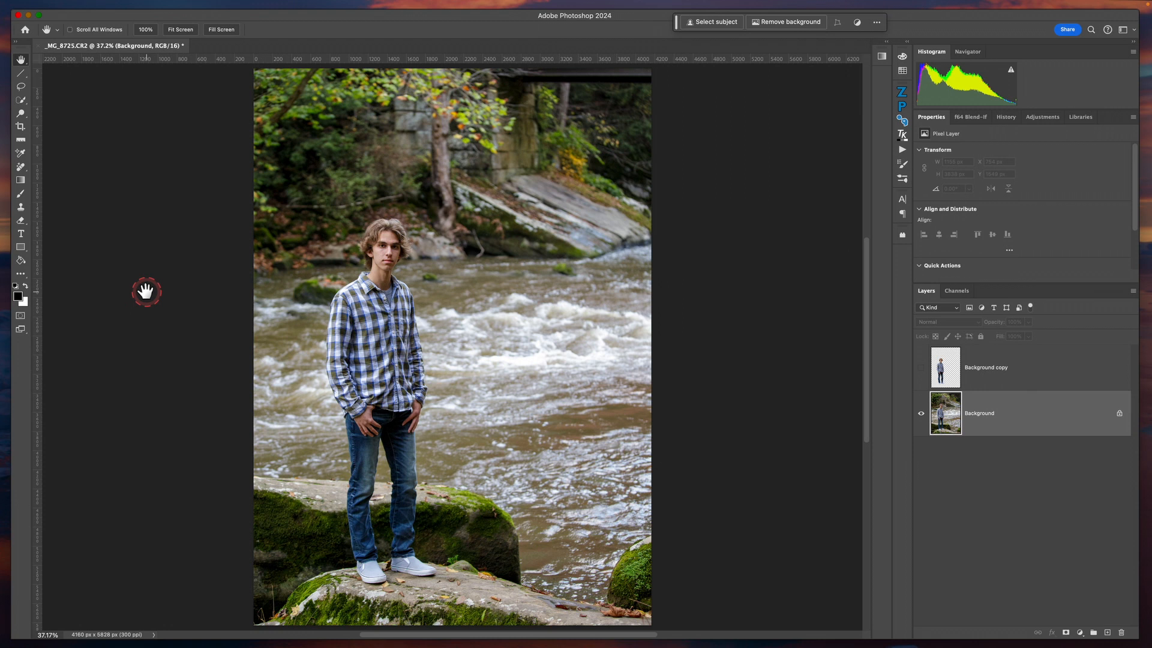
pyautogui.press('super+minus')
pyautogui.press('super+minus')
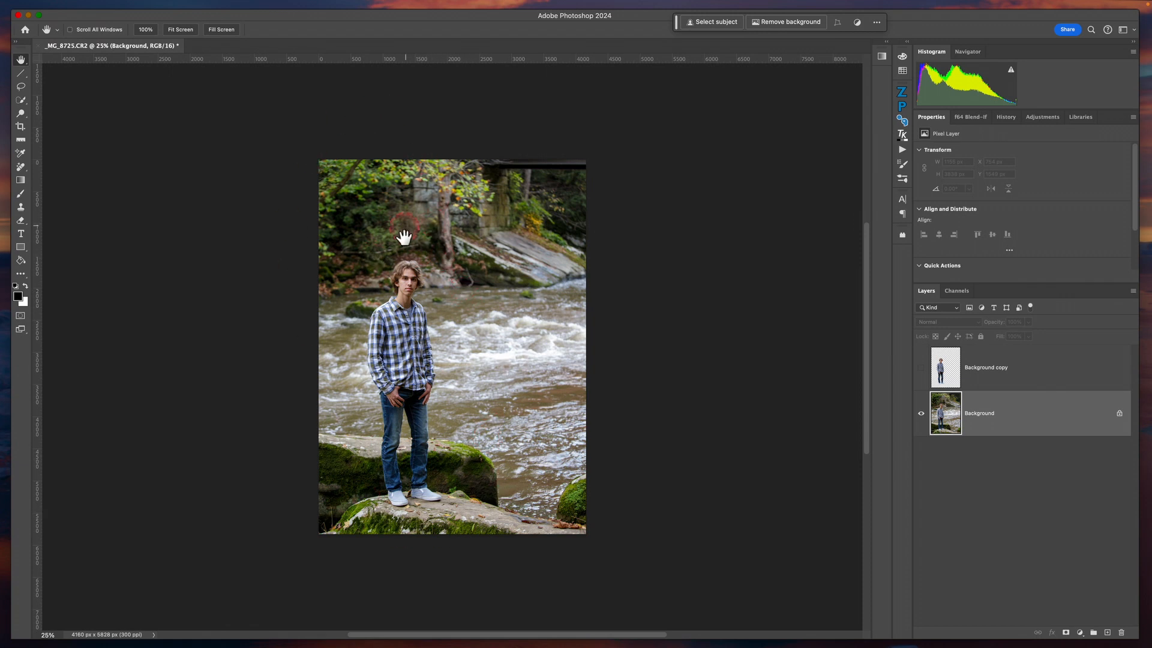
pyautogui.click(21, 88)
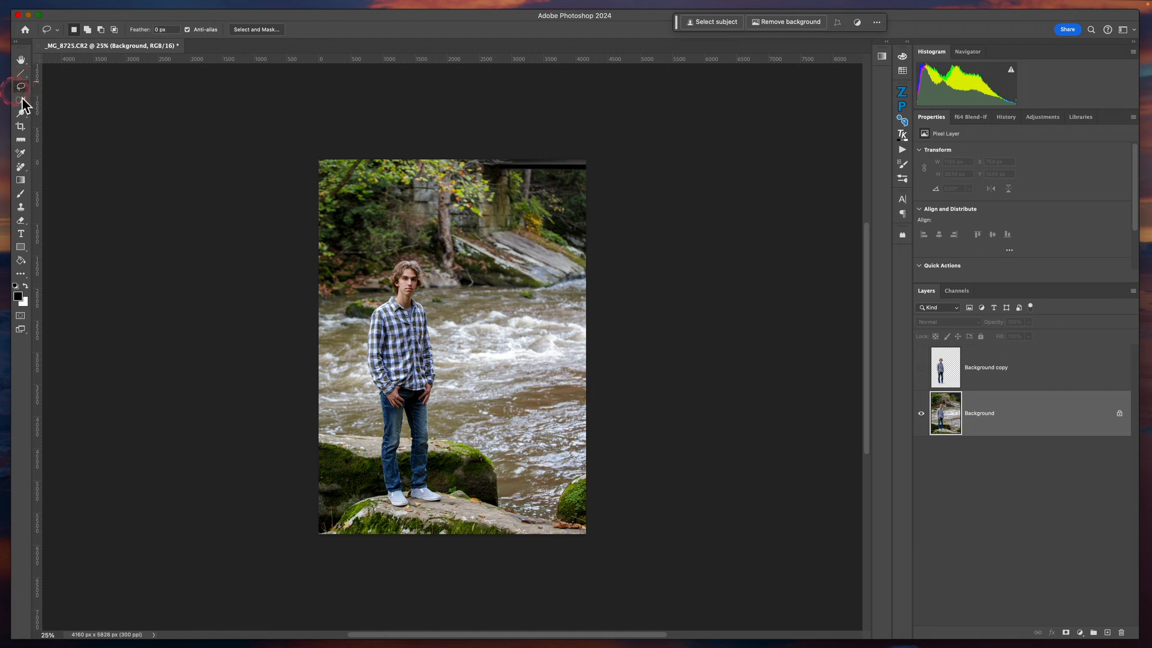
pyautogui.click(433, 277)
pyautogui.moveTo(433, 278)
pyautogui.mouseDown()
pyautogui.moveTo(441, 255)
pyautogui.moveTo(414, 239)
pyautogui.moveTo(380, 246)
pyautogui.moveTo(386, 270)
pyautogui.moveTo(359, 345)
pyautogui.moveTo(367, 485)
pyautogui.moveTo(399, 525)
pyautogui.moveTo(464, 486)
pyautogui.moveTo(442, 441)
pyautogui.moveTo(450, 333)
pyautogui.moveTo(425, 256)
pyautogui.mouseUp()
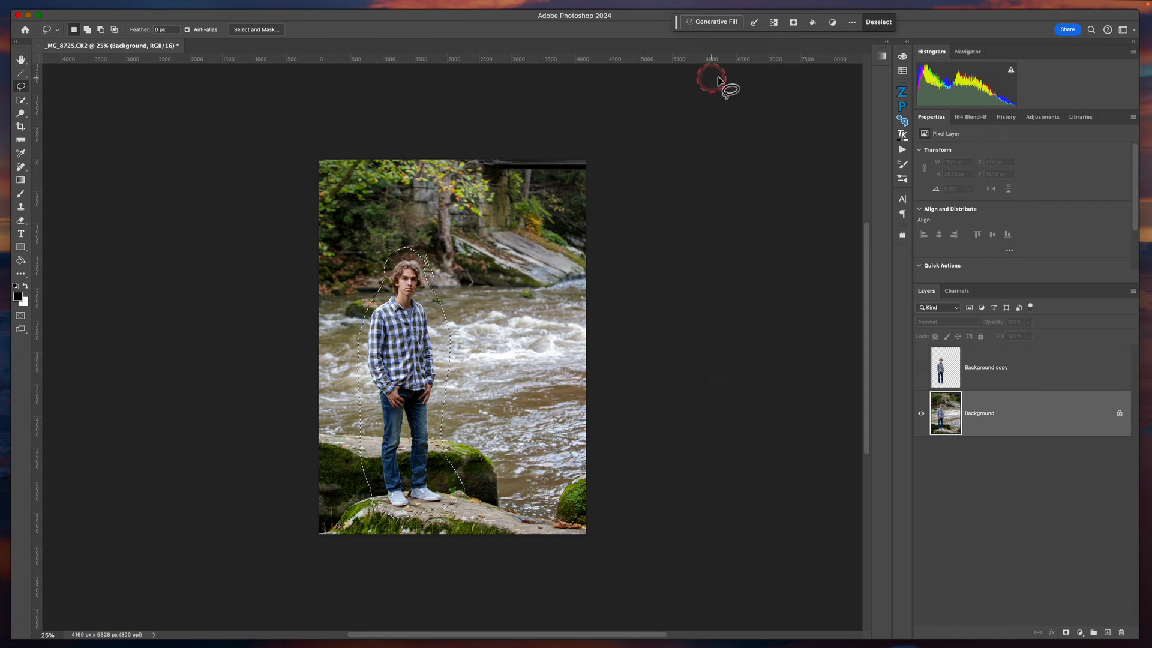
# Run Generative Fill on the selected area with an empty prompt to replace the young man with background
pyautogui.click(712, 25)
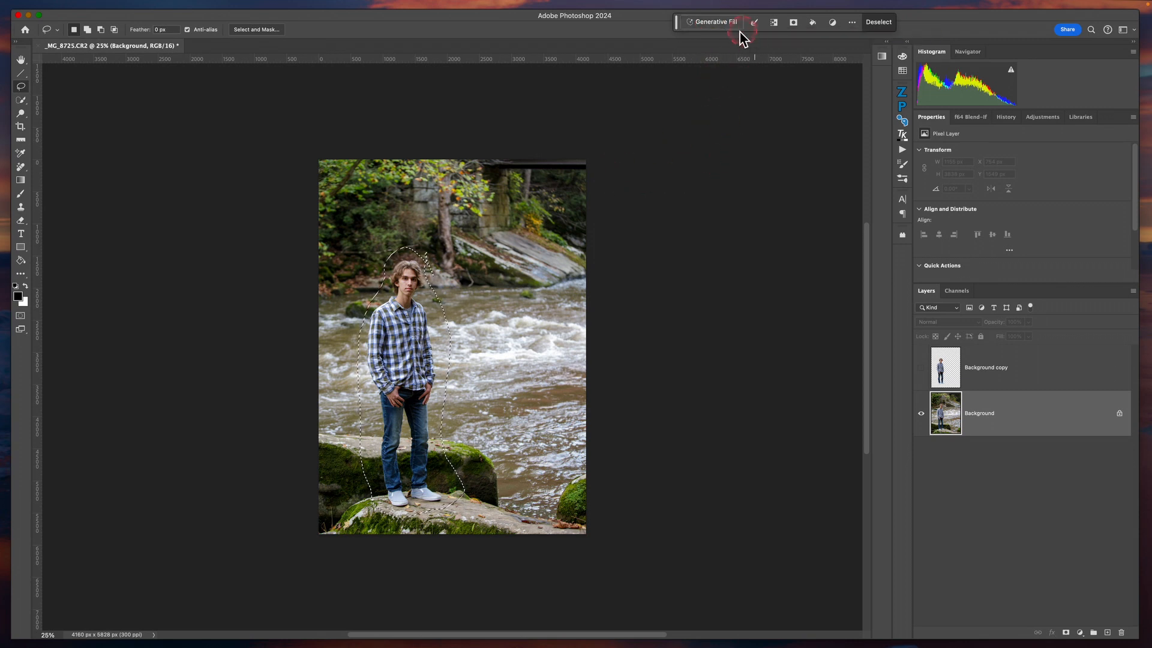
pyautogui.click(711, 26)
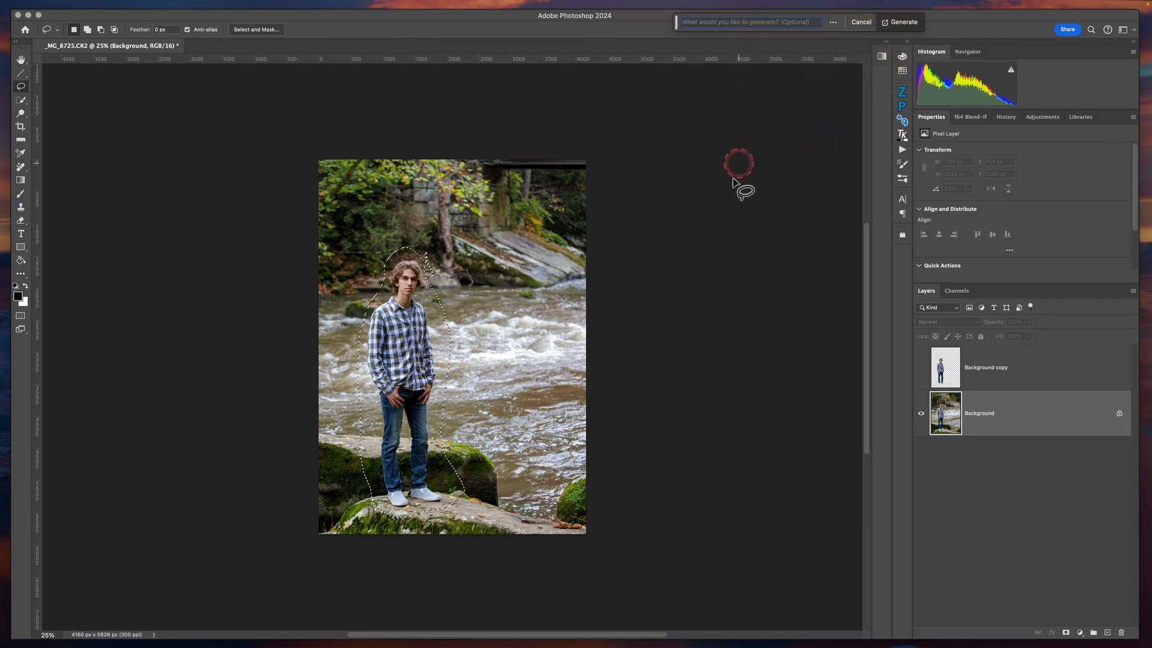
pyautogui.click(900, 22)
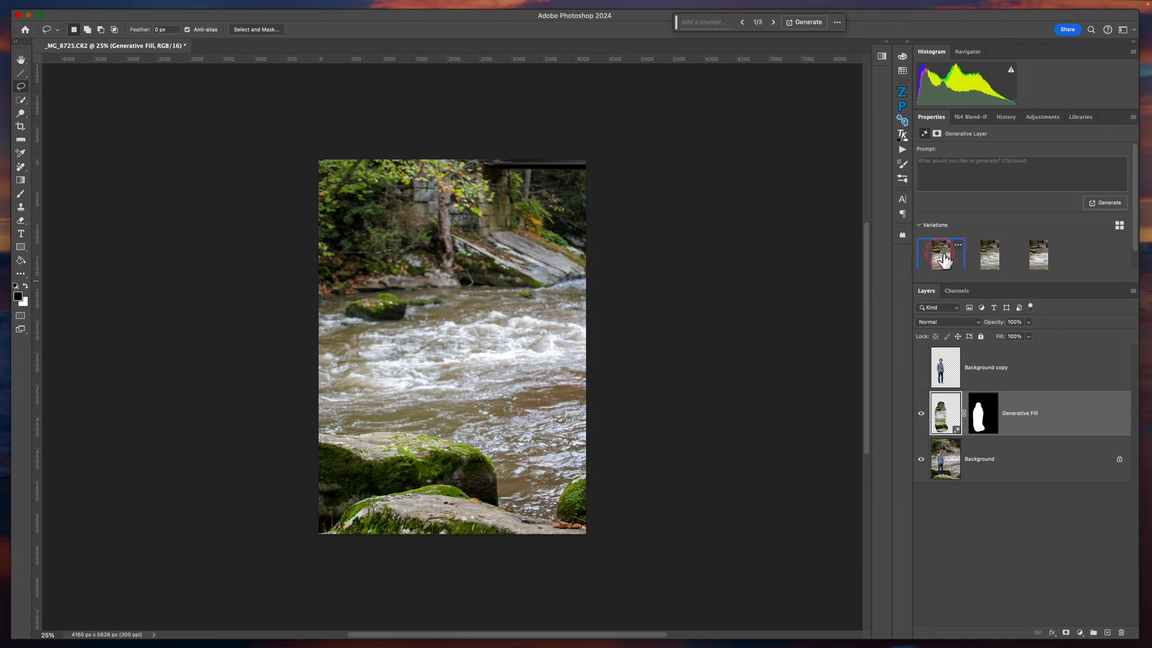
# Compare the three Generative Fill variations for the removed man and choose the second one
pyautogui.scroll(-1, 945, 260)
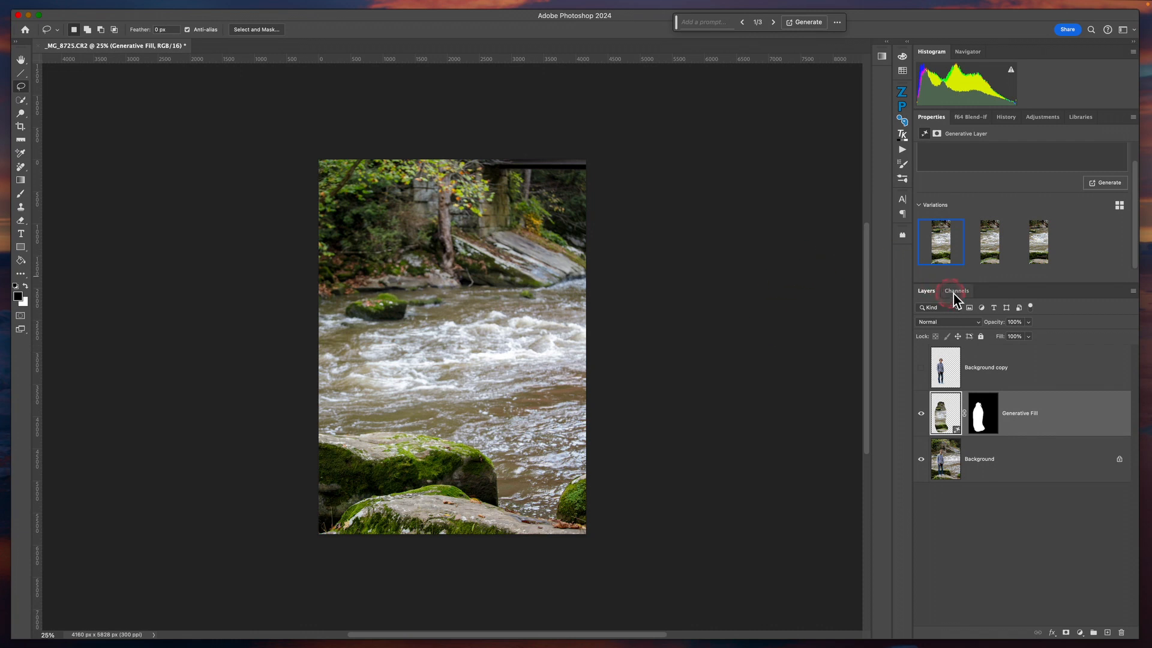
pyautogui.click(991, 255)
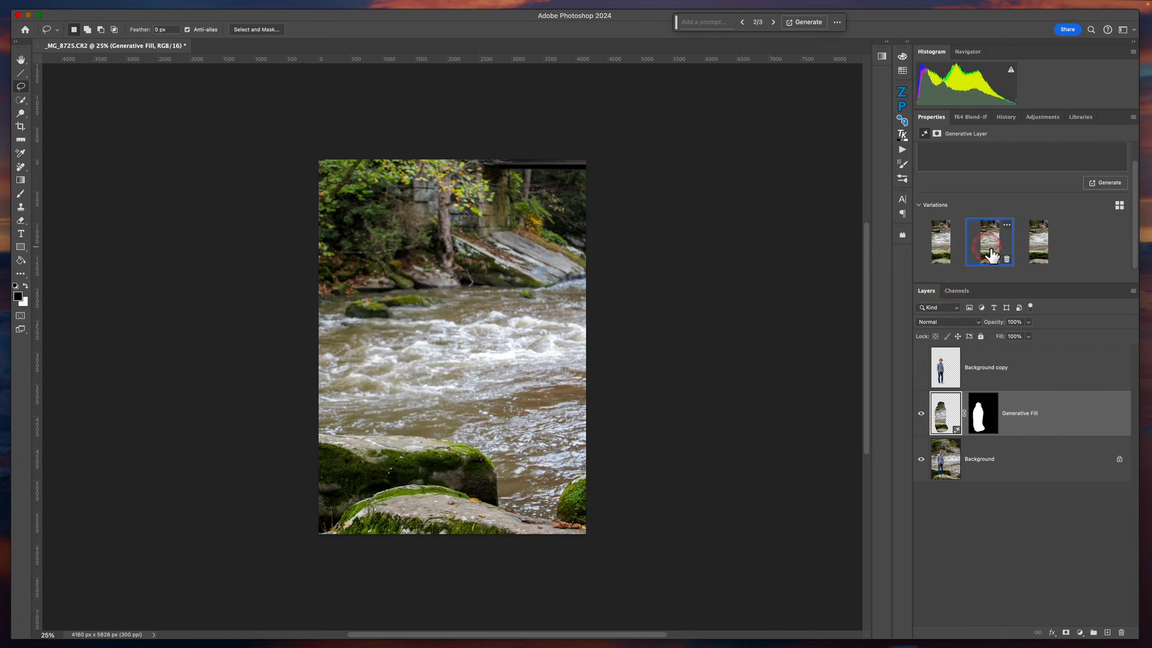
pyautogui.click(1041, 244)
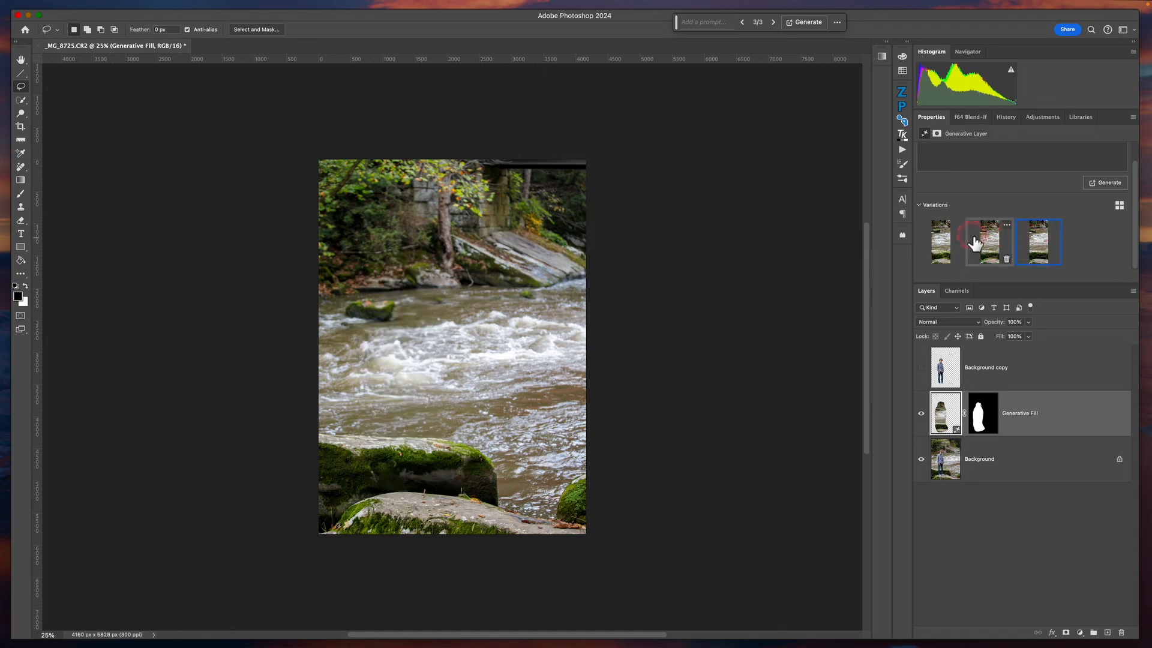
pyautogui.click(950, 245)
pyautogui.click(994, 242)
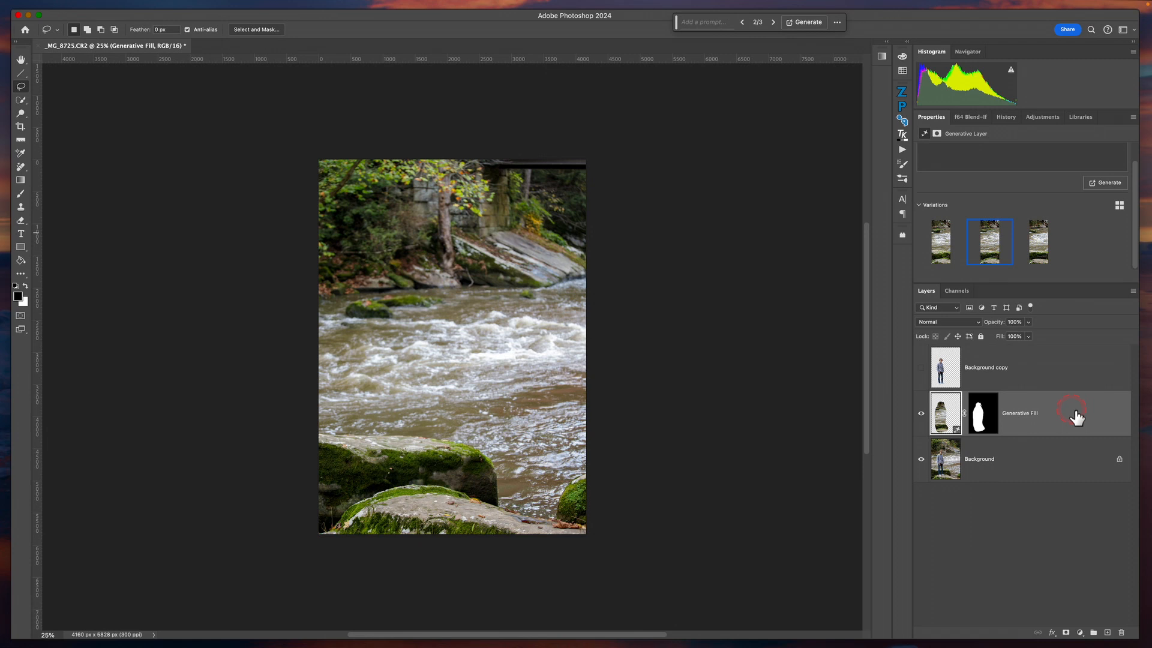
# Merge the Generative Fill layer down into Background and show the Background copy cutout above it
pyautogui.press('Delete')
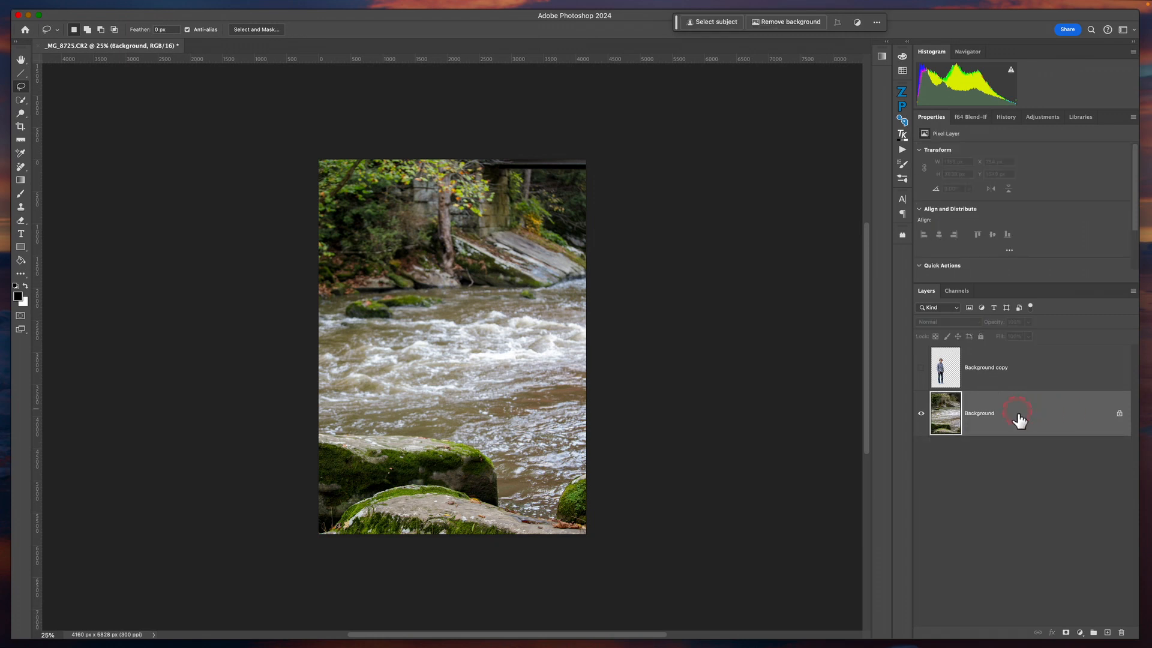
pyautogui.click(935, 408)
pyautogui.click(922, 367)
pyautogui.click(1035, 416)
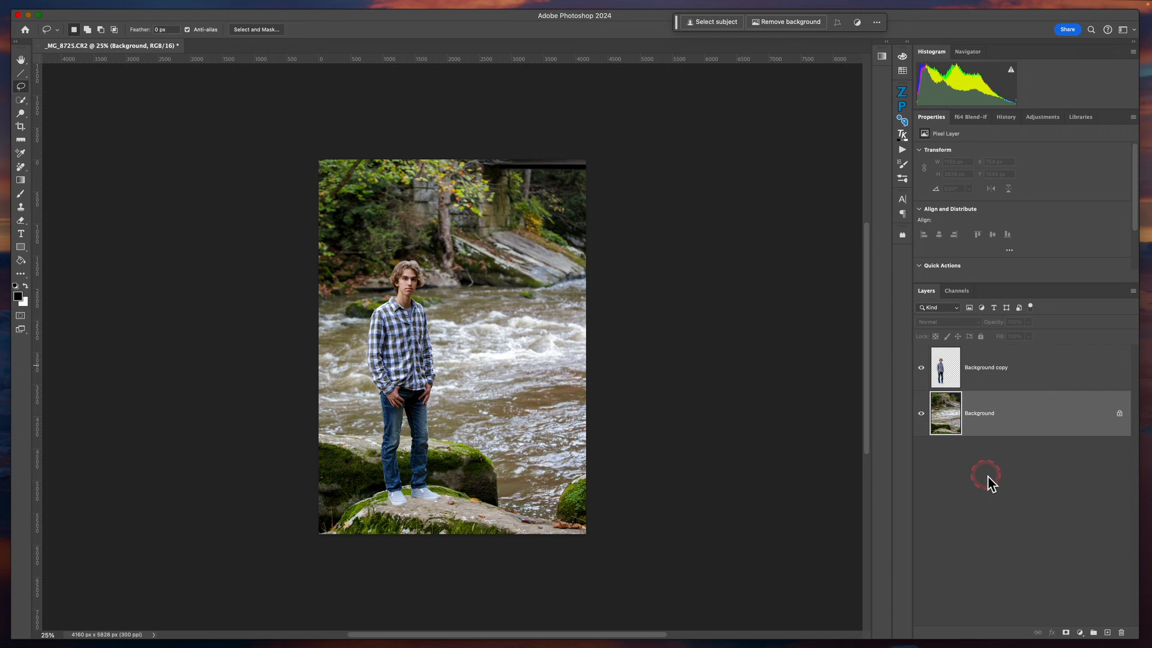
pyautogui.click(831, 428)
pyautogui.click(1040, 413)
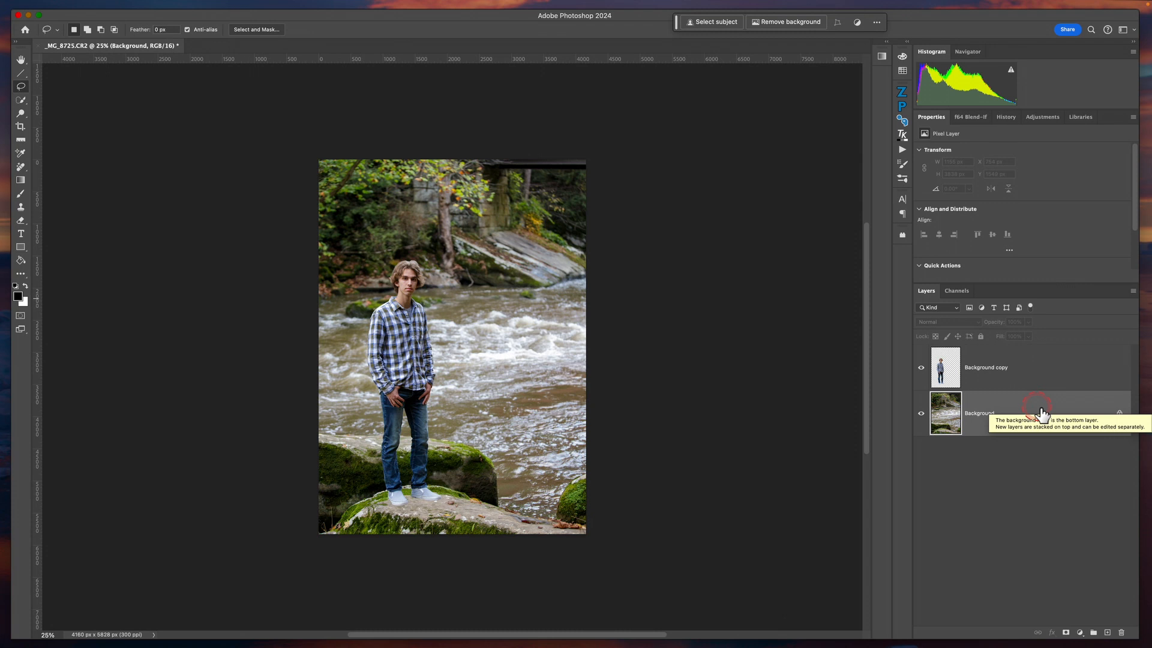
pyautogui.click(1029, 424)
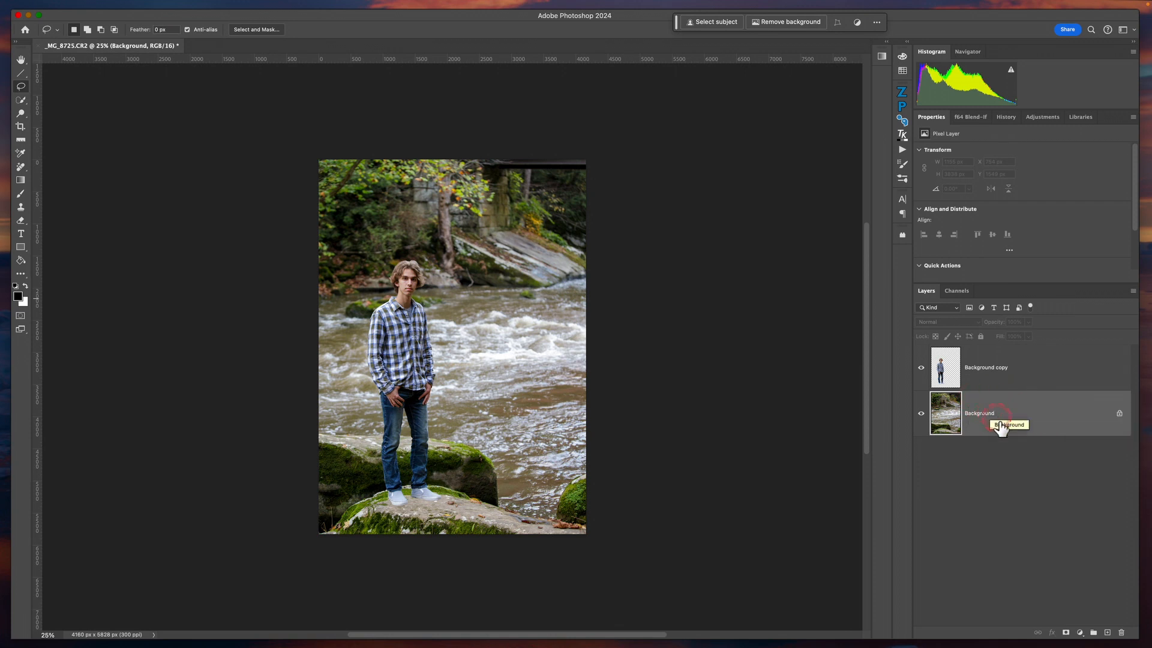
pyautogui.click(974, 467)
pyautogui.click(680, 244)
# Convert the merged Background layer into a smart object for Smart Filters
pyautogui.click(1047, 412)
pyautogui.moveTo(208, 5)
pyautogui.click(259, 8)
pyautogui.click(263, 4)
pyautogui.click(263, 7)
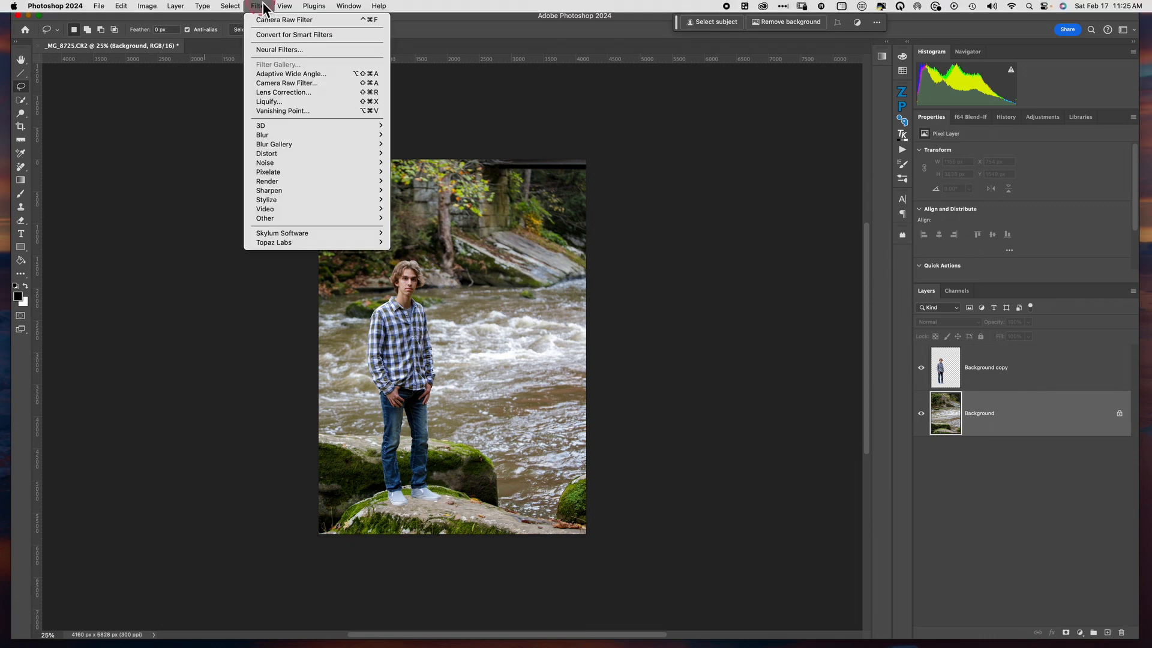
pyautogui.click(276, 35)
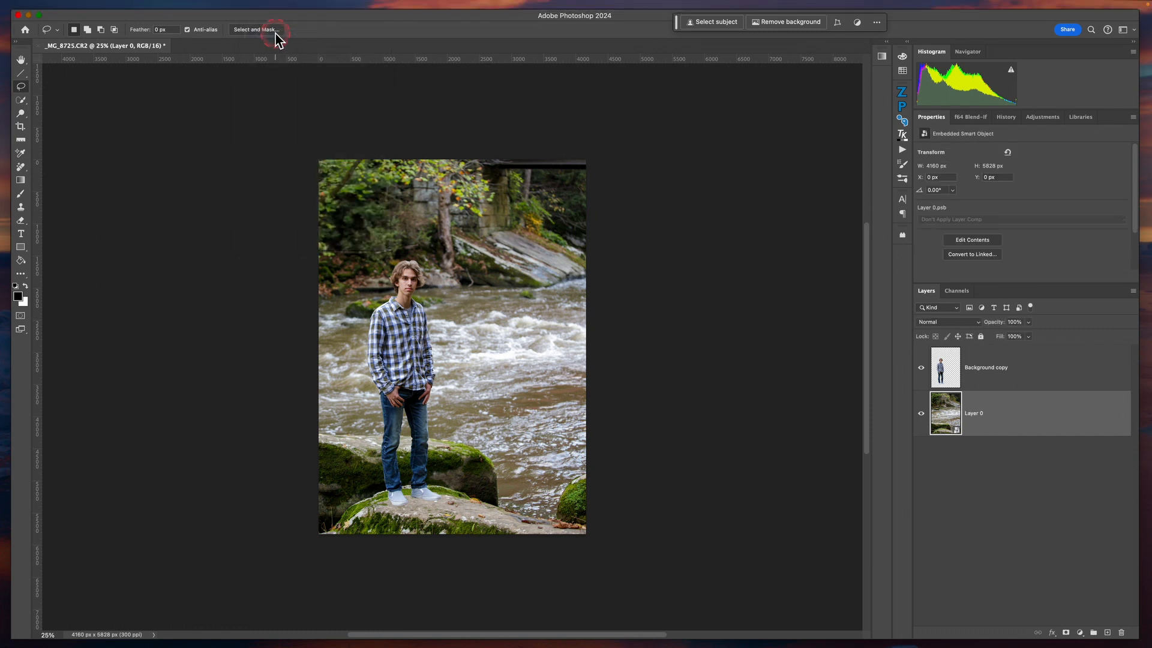
pyautogui.click(958, 452)
pyautogui.click(959, 423)
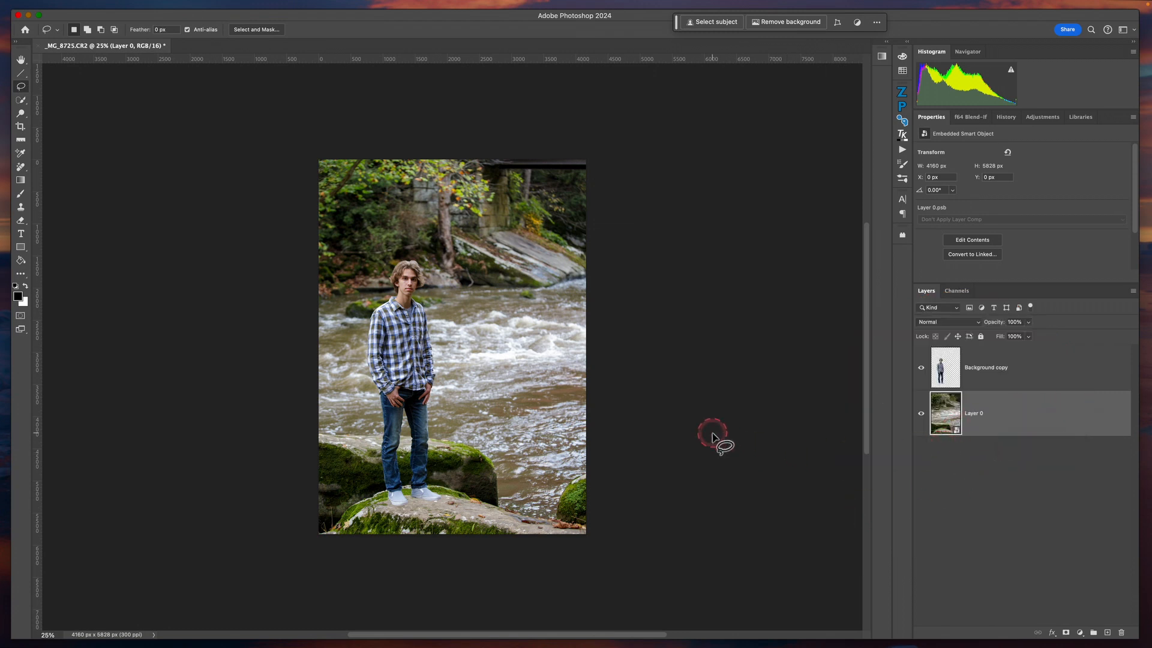
# Apply a Motion Blur smart filter to Layer 0 with an angle of 0° and a distance of 1375 pixels
pyautogui.moveTo(283, 6)
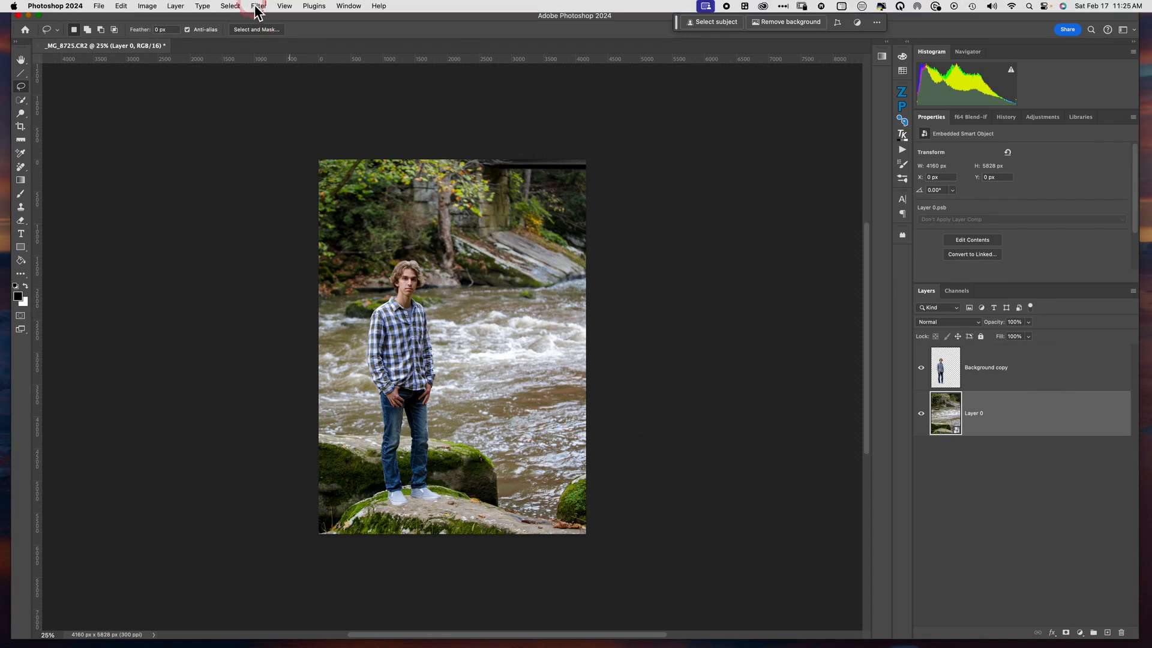
pyautogui.click(258, 7)
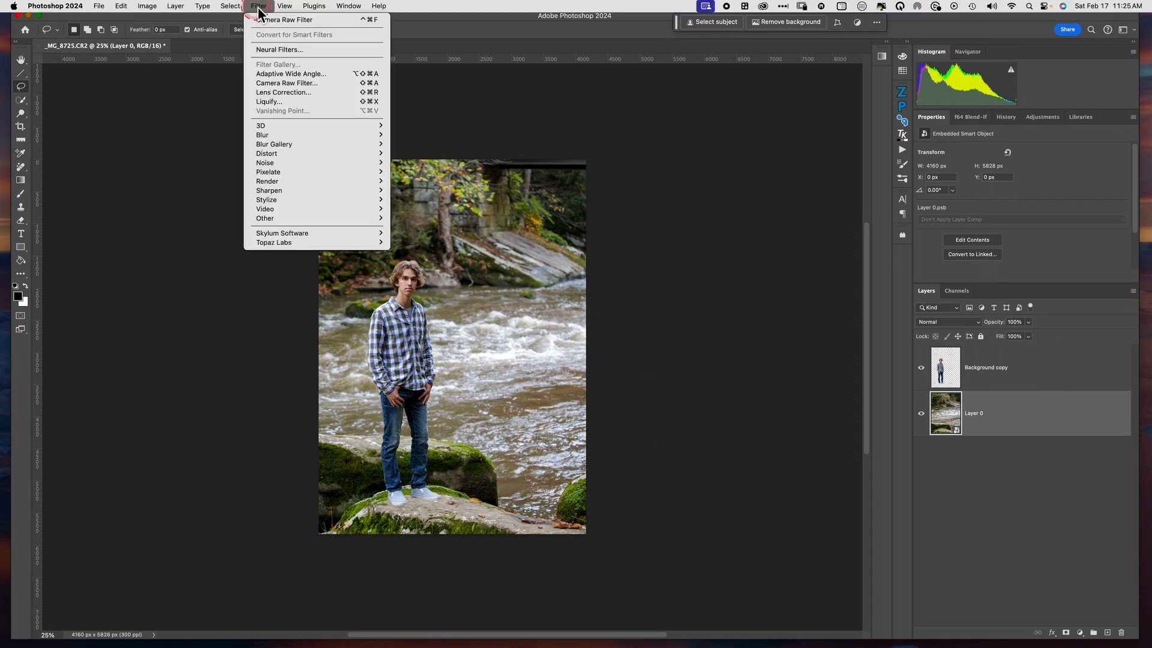
pyautogui.click(282, 135)
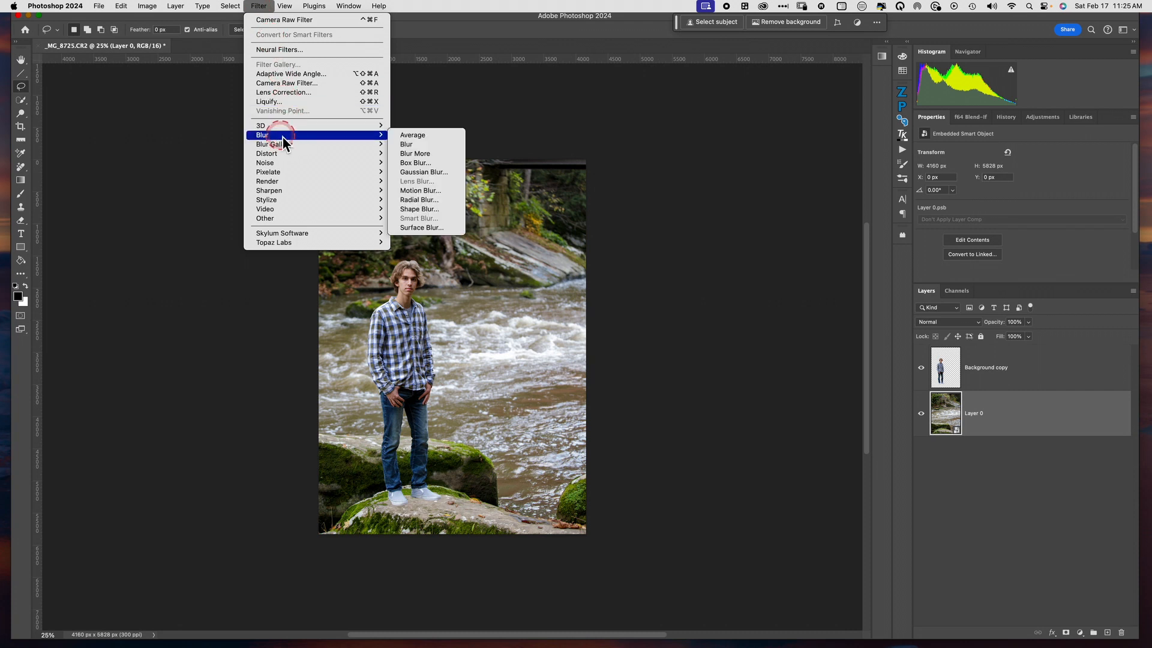
pyautogui.click(437, 191)
pyautogui.click(440, 192)
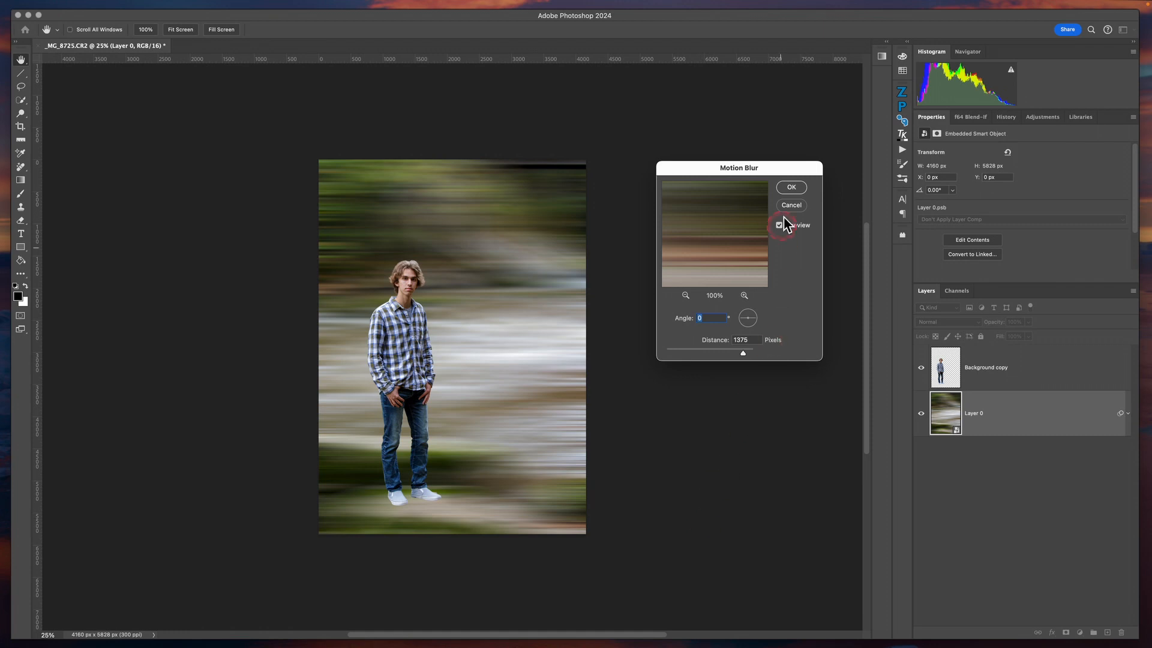
pyautogui.click(791, 188)
pyautogui.click(800, 191)
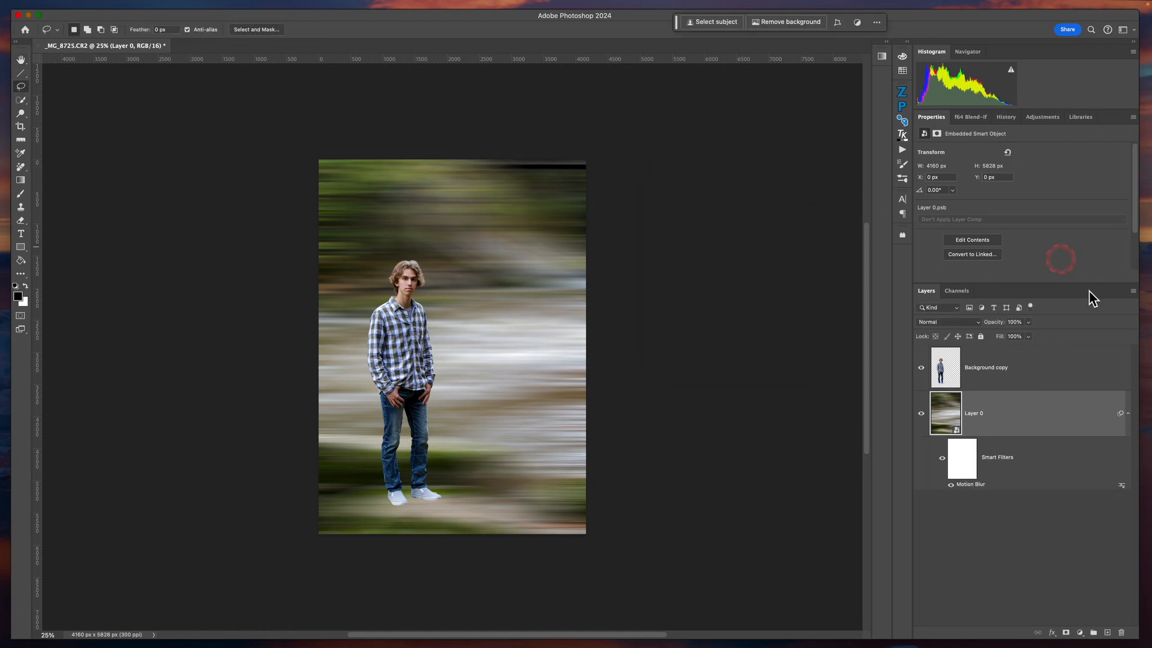
# Reopen Layer 0's Motion Blur smart filter, try short distances down to 122 pixels, and set the distance to 1156 pixels
pyautogui.click(1094, 370)
pyautogui.click(724, 437)
pyautogui.click(1045, 400)
pyautogui.doubleClick(978, 485)
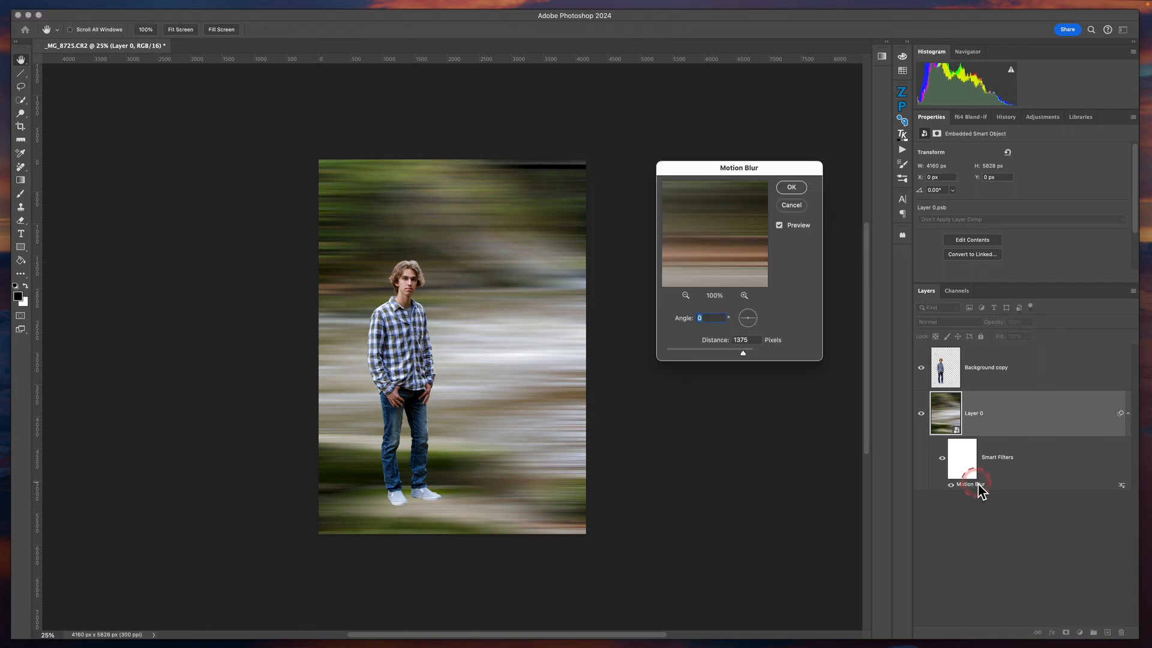
pyautogui.click(763, 168)
pyautogui.moveTo(744, 355); pyautogui.dragTo(708, 359)
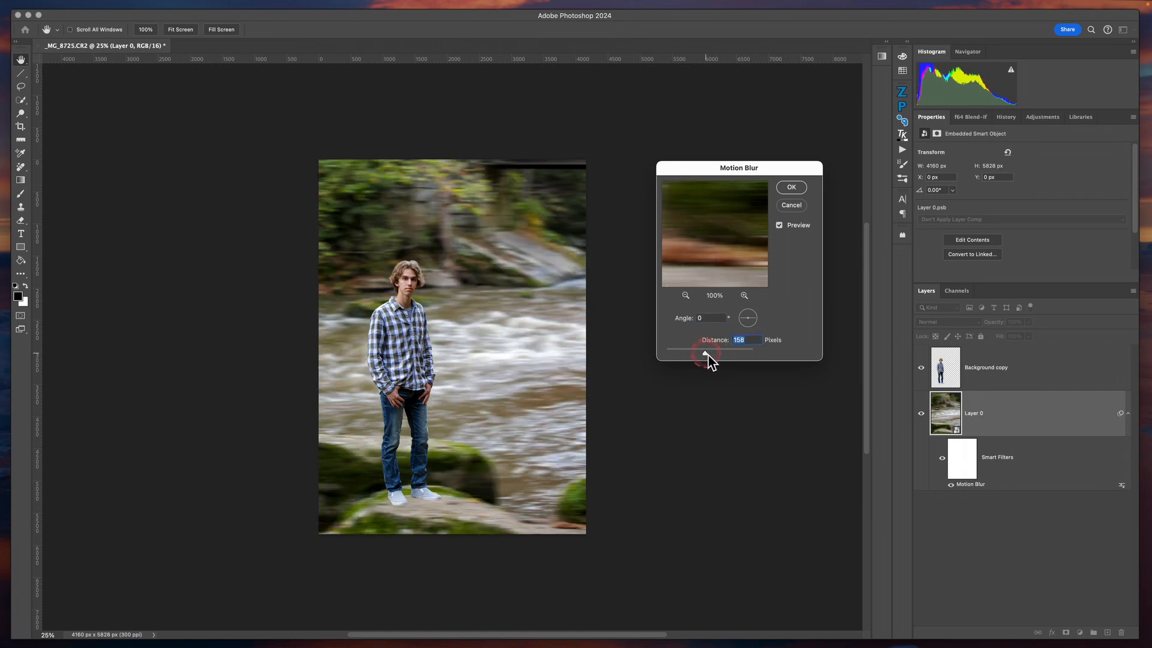
pyautogui.moveTo(708, 358); pyautogui.dragTo(703, 360)
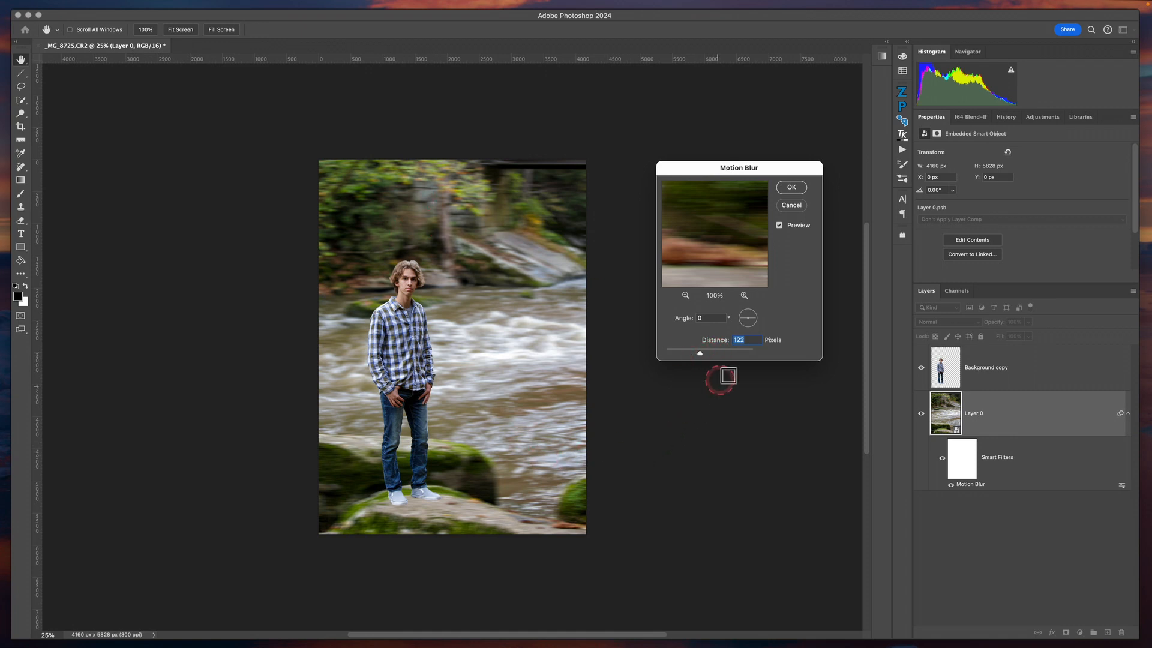
pyautogui.moveTo(697, 354); pyautogui.dragTo(740, 356)
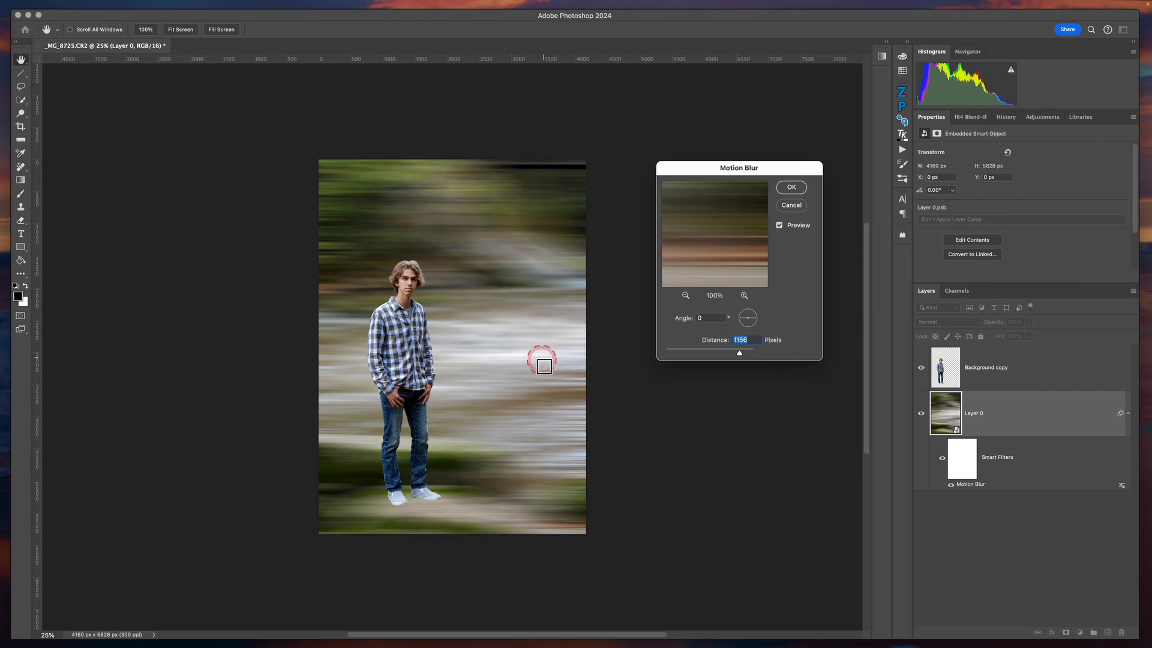
# Set the Motion Blur angle to 90° for a vertical streak effect and apply the filter change
pyautogui.click(750, 324)
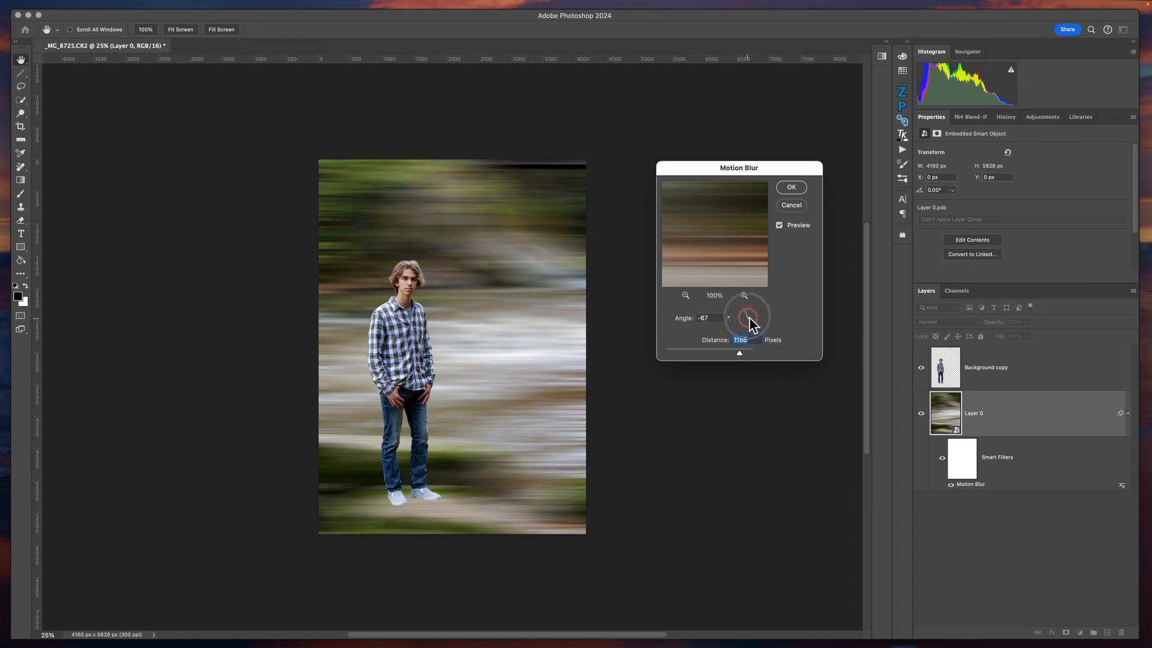
pyautogui.moveTo(750, 316); pyautogui.dragTo(750, 323)
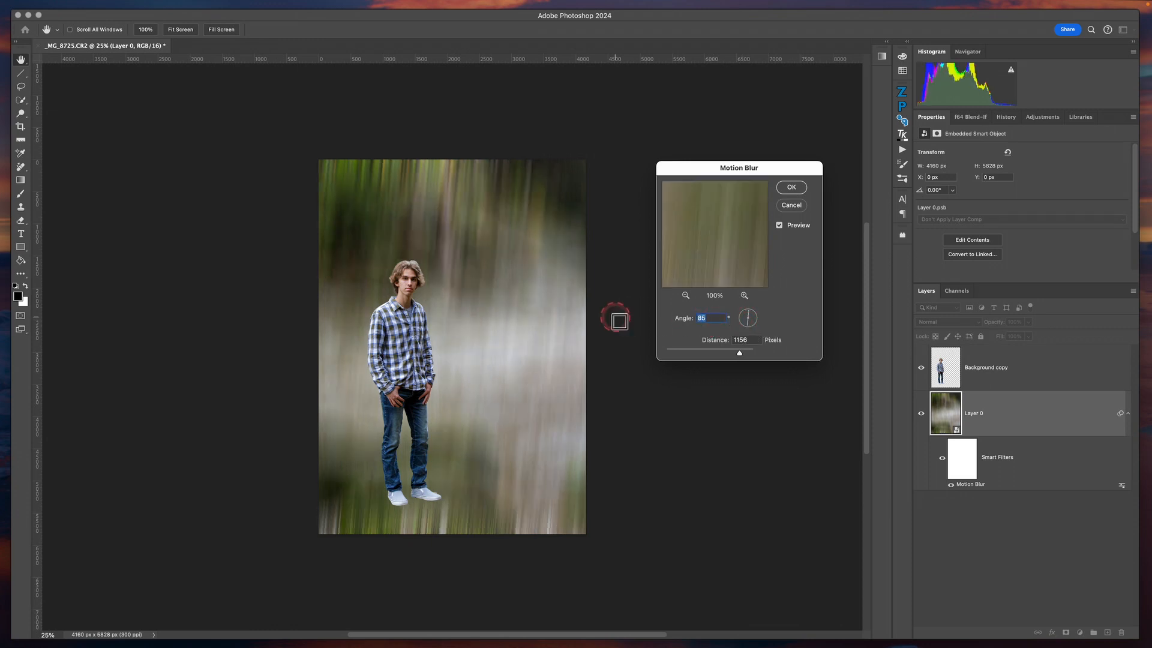
pyautogui.write('90')
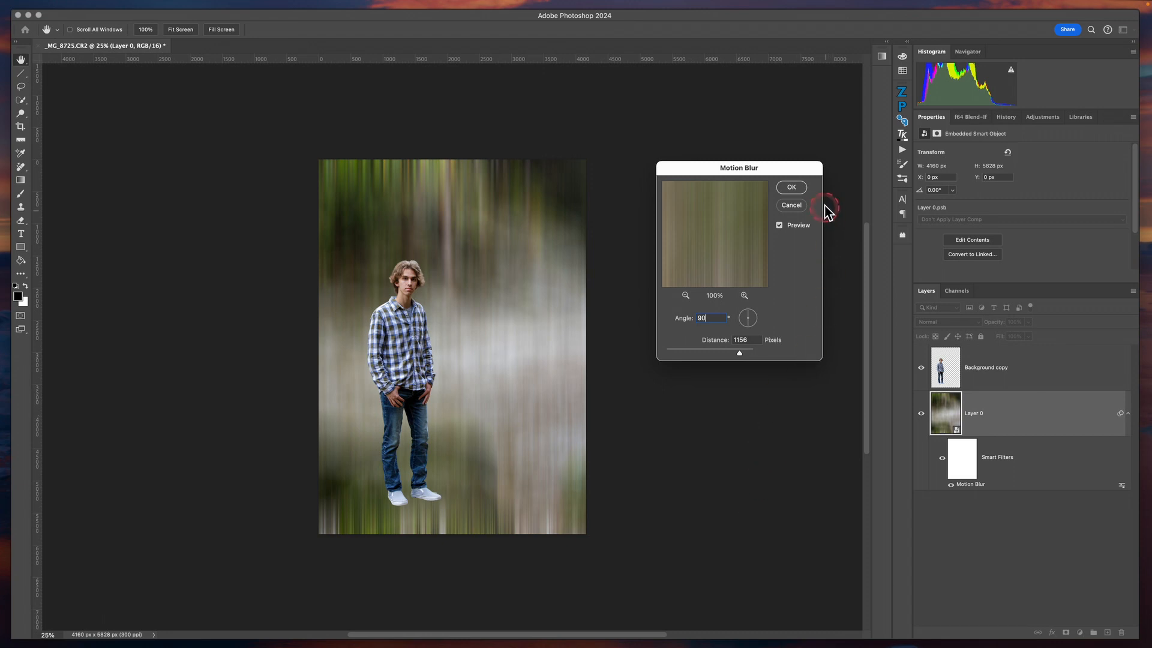
pyautogui.click(792, 187)
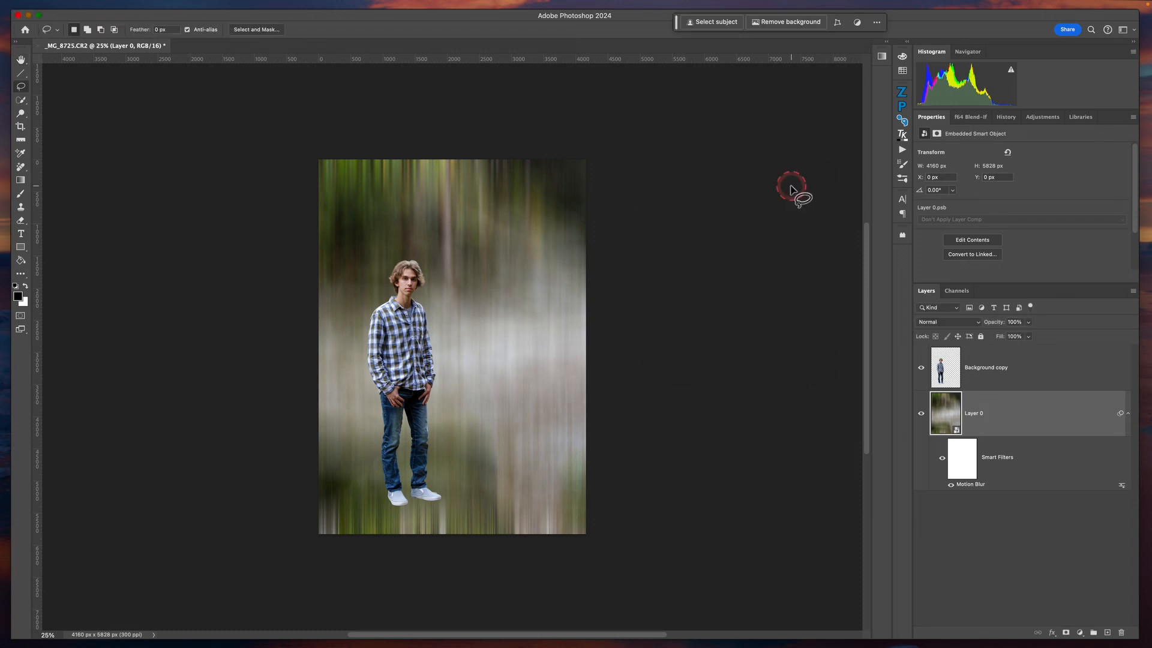
# Add a Camera Raw Filter to Layer 0, trying a slightly lower exposure and resetting it to 0.00 before applying
pyautogui.click(1066, 414)
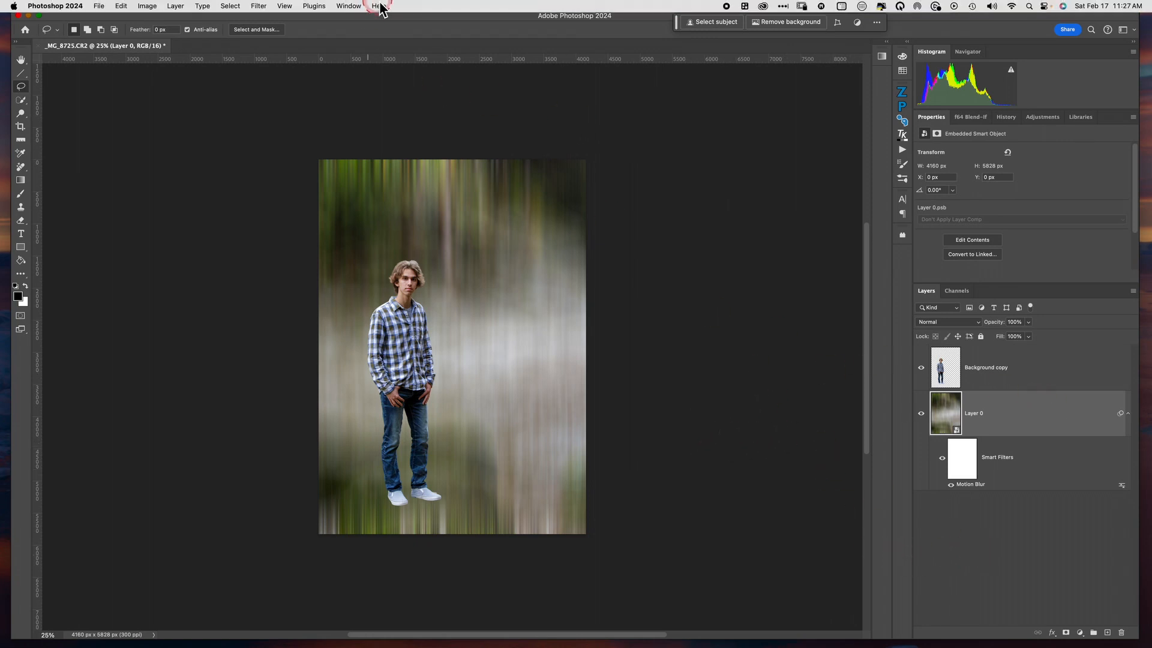
pyautogui.click(260, 8)
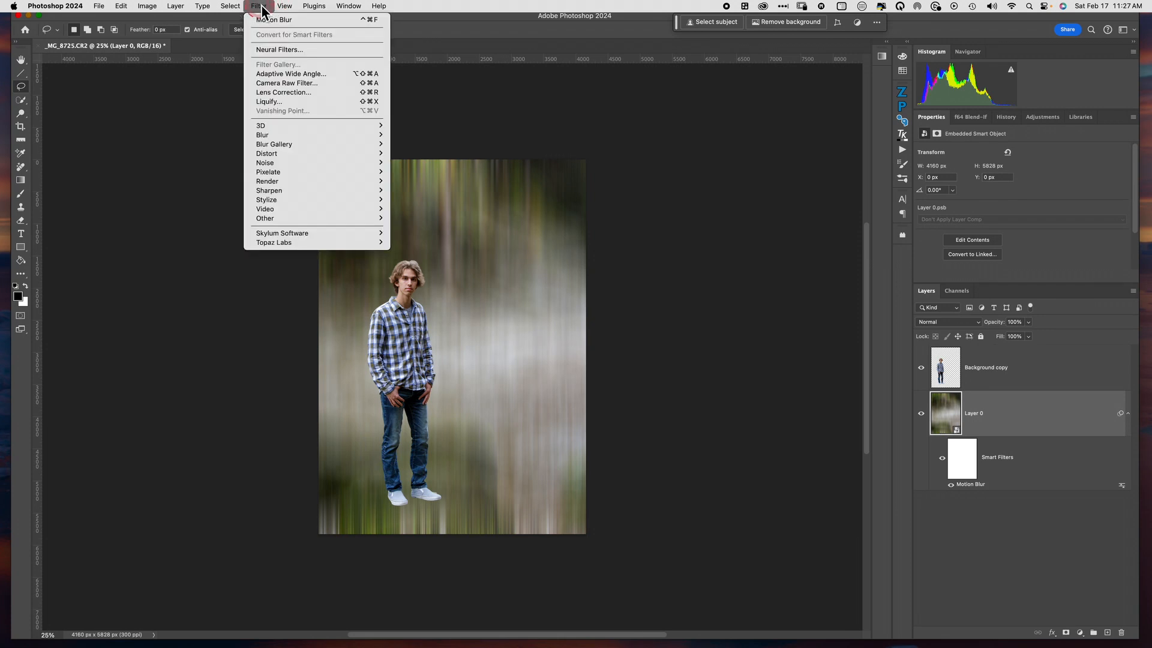
pyautogui.click(308, 83)
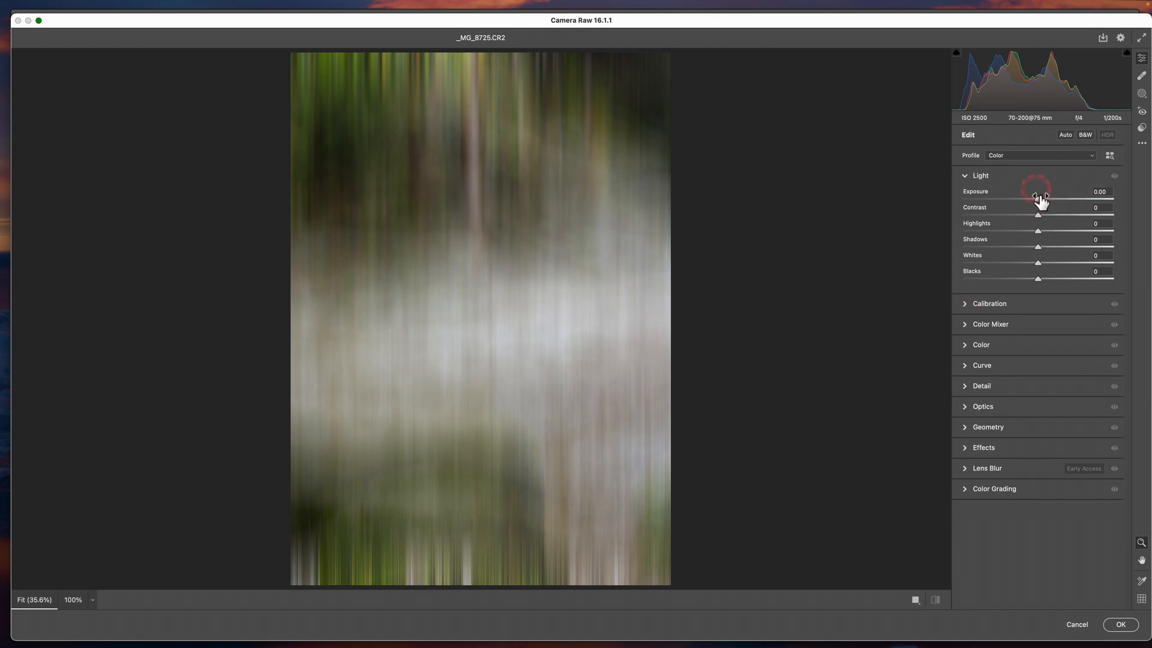
pyautogui.moveTo(1040, 198)
pyautogui.mouseDown()
pyautogui.moveTo(1010, 199)
pyautogui.moveTo(1039, 200)
pyautogui.mouseUp()
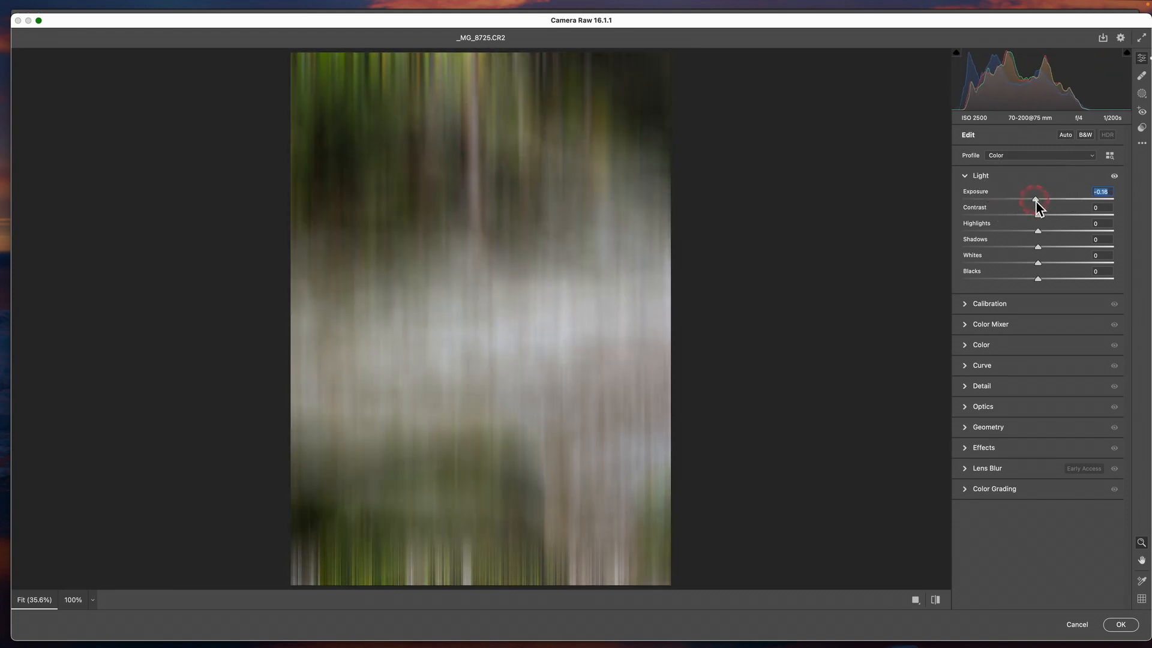
pyautogui.doubleClick(1038, 200)
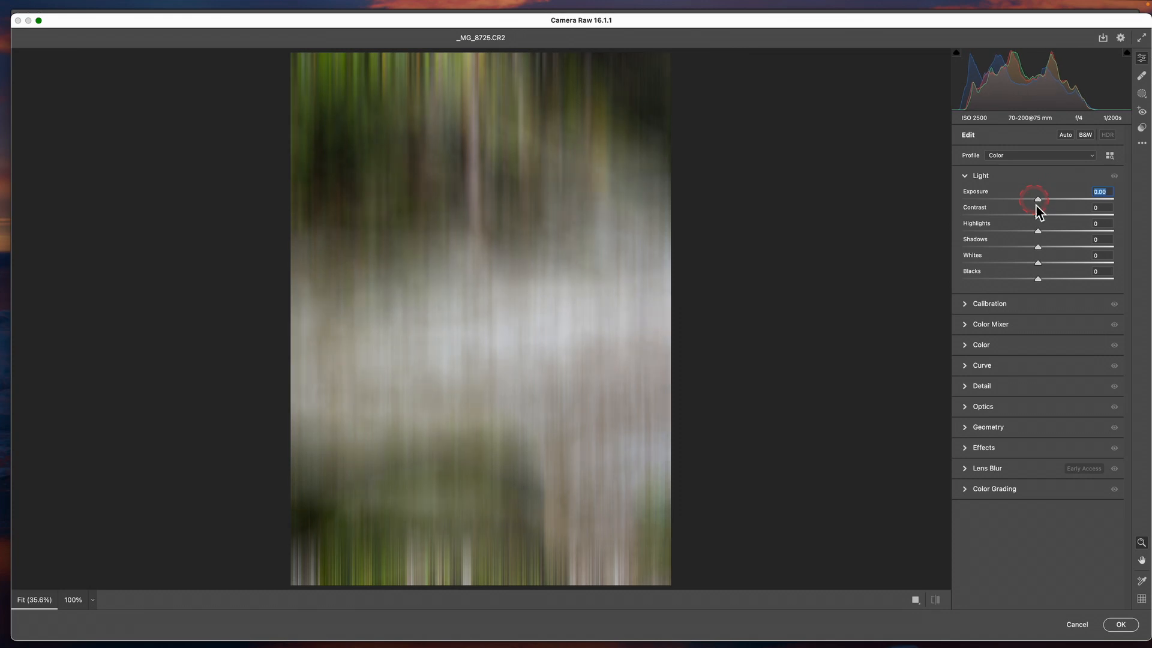
pyautogui.click(1121, 625)
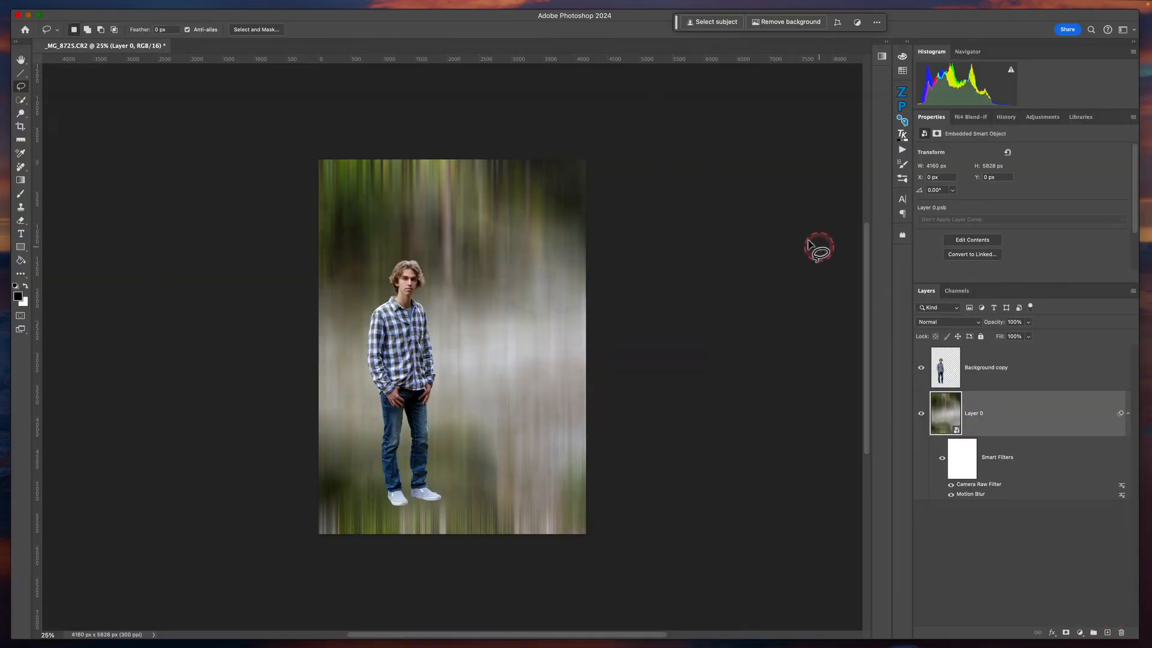